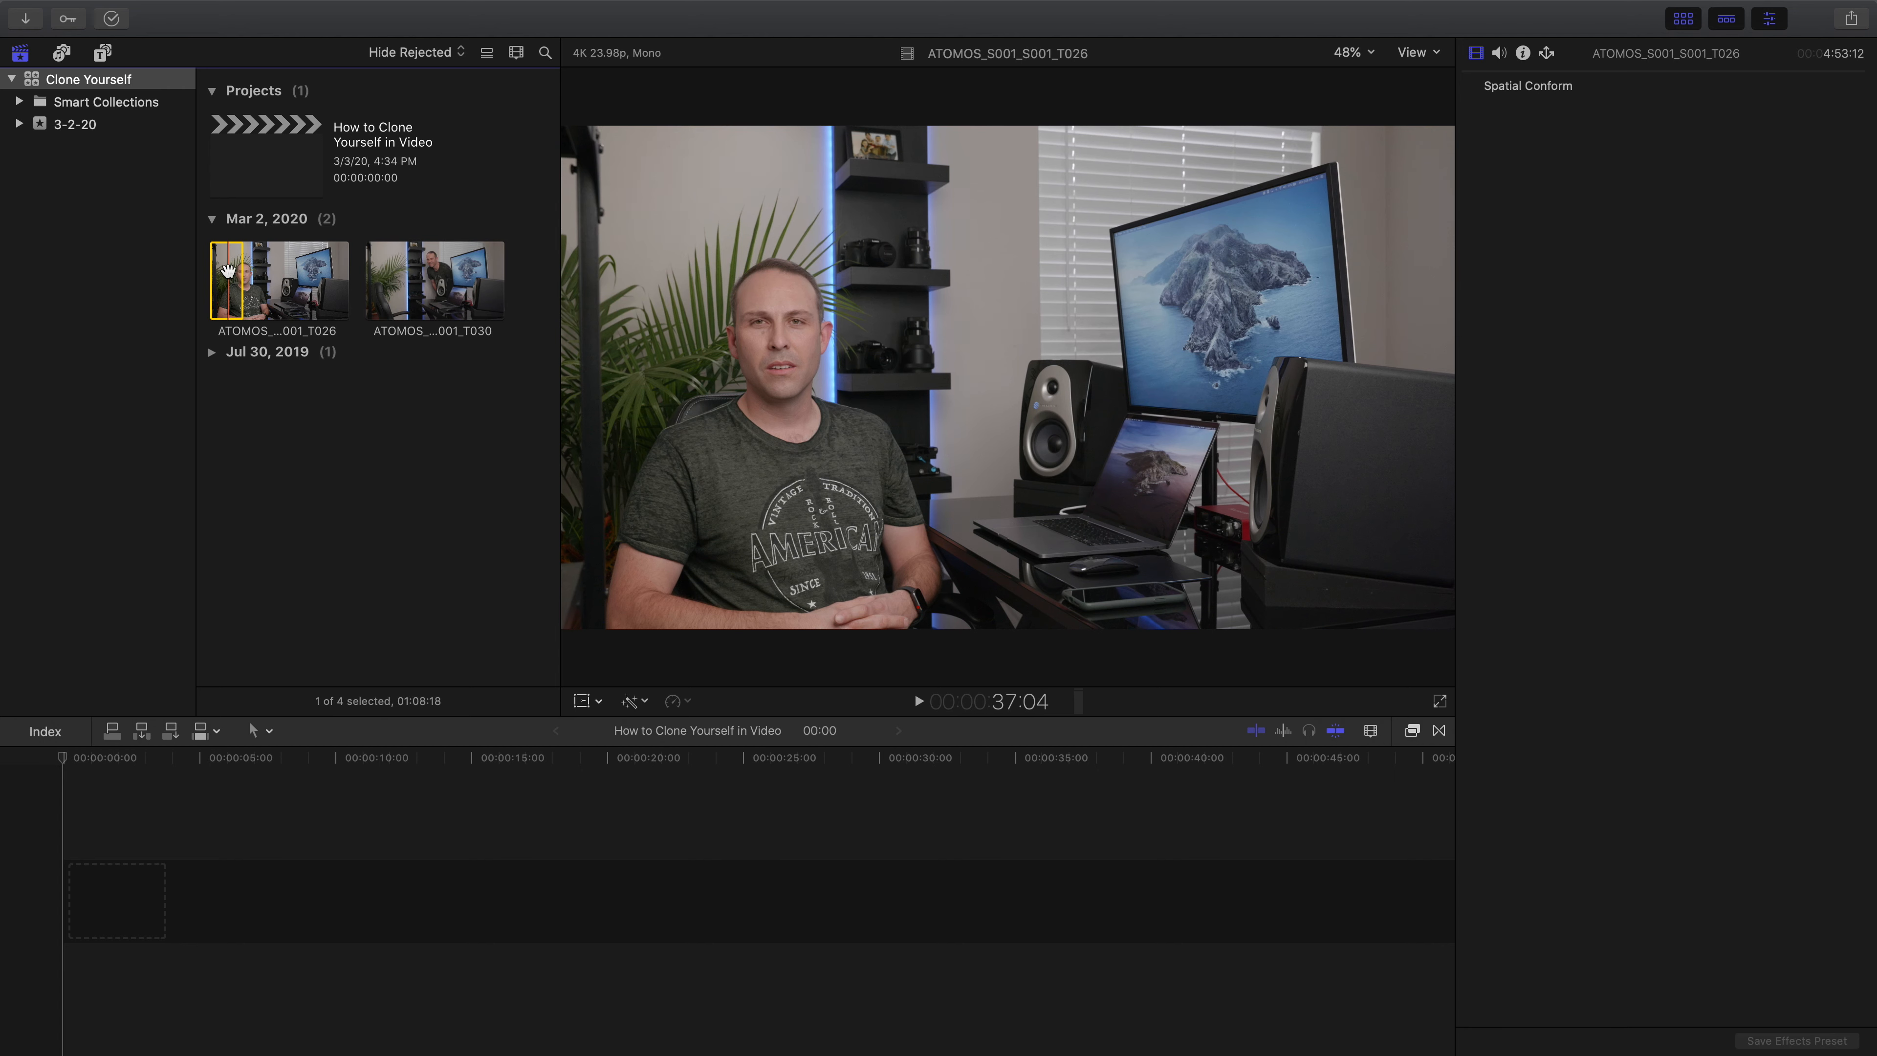
Step: Place the ATOMOS_S001_S001_T026 clip at the start of the timeline and trim about five seconds off its beginning
{"action": "left_click_drag", "start_coordinate": [249, 404], "coordinate": [55, 906]}
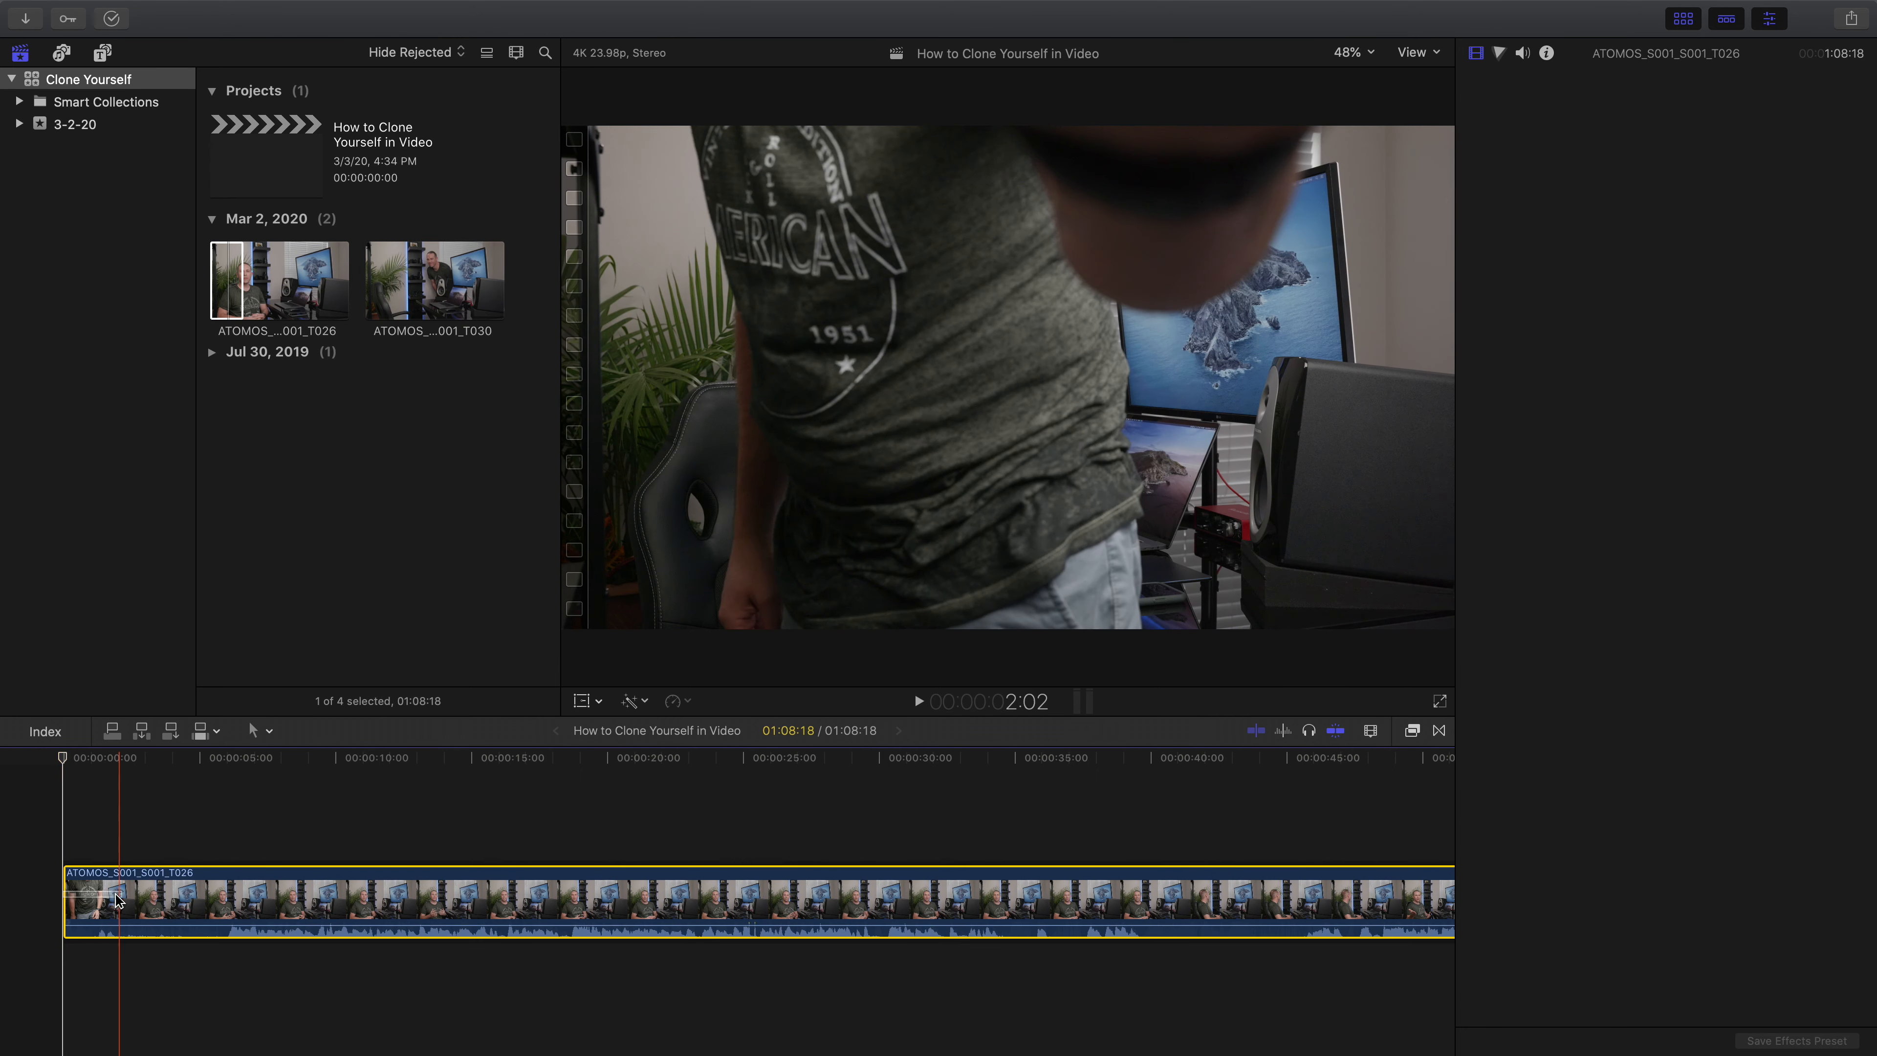
{"action": "left_click_drag", "start_coordinate": [65, 898], "coordinate": [205, 898]}
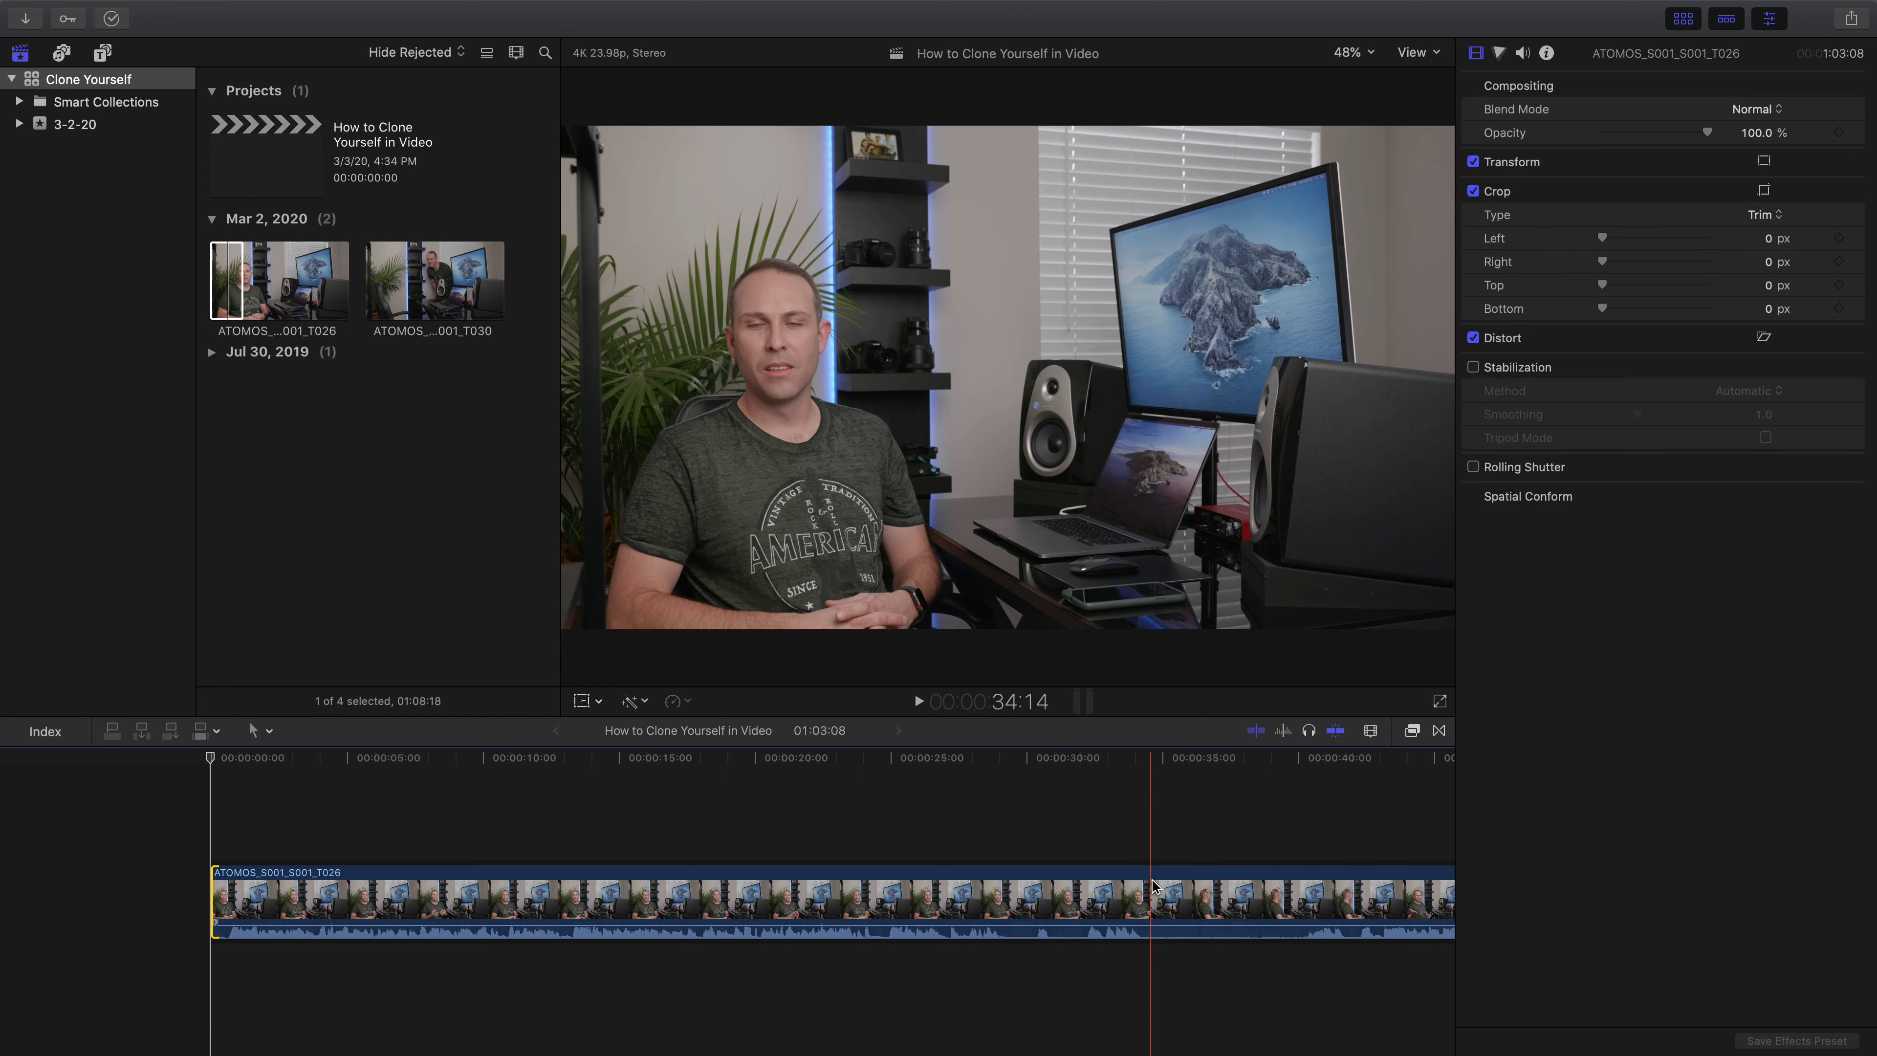
Step: Connect the ATOMOS_S001_S001_T030 clip above the first clip at about 27 seconds and trim about two seconds off its start
{"action": "left_click", "coordinate": [421, 281]}
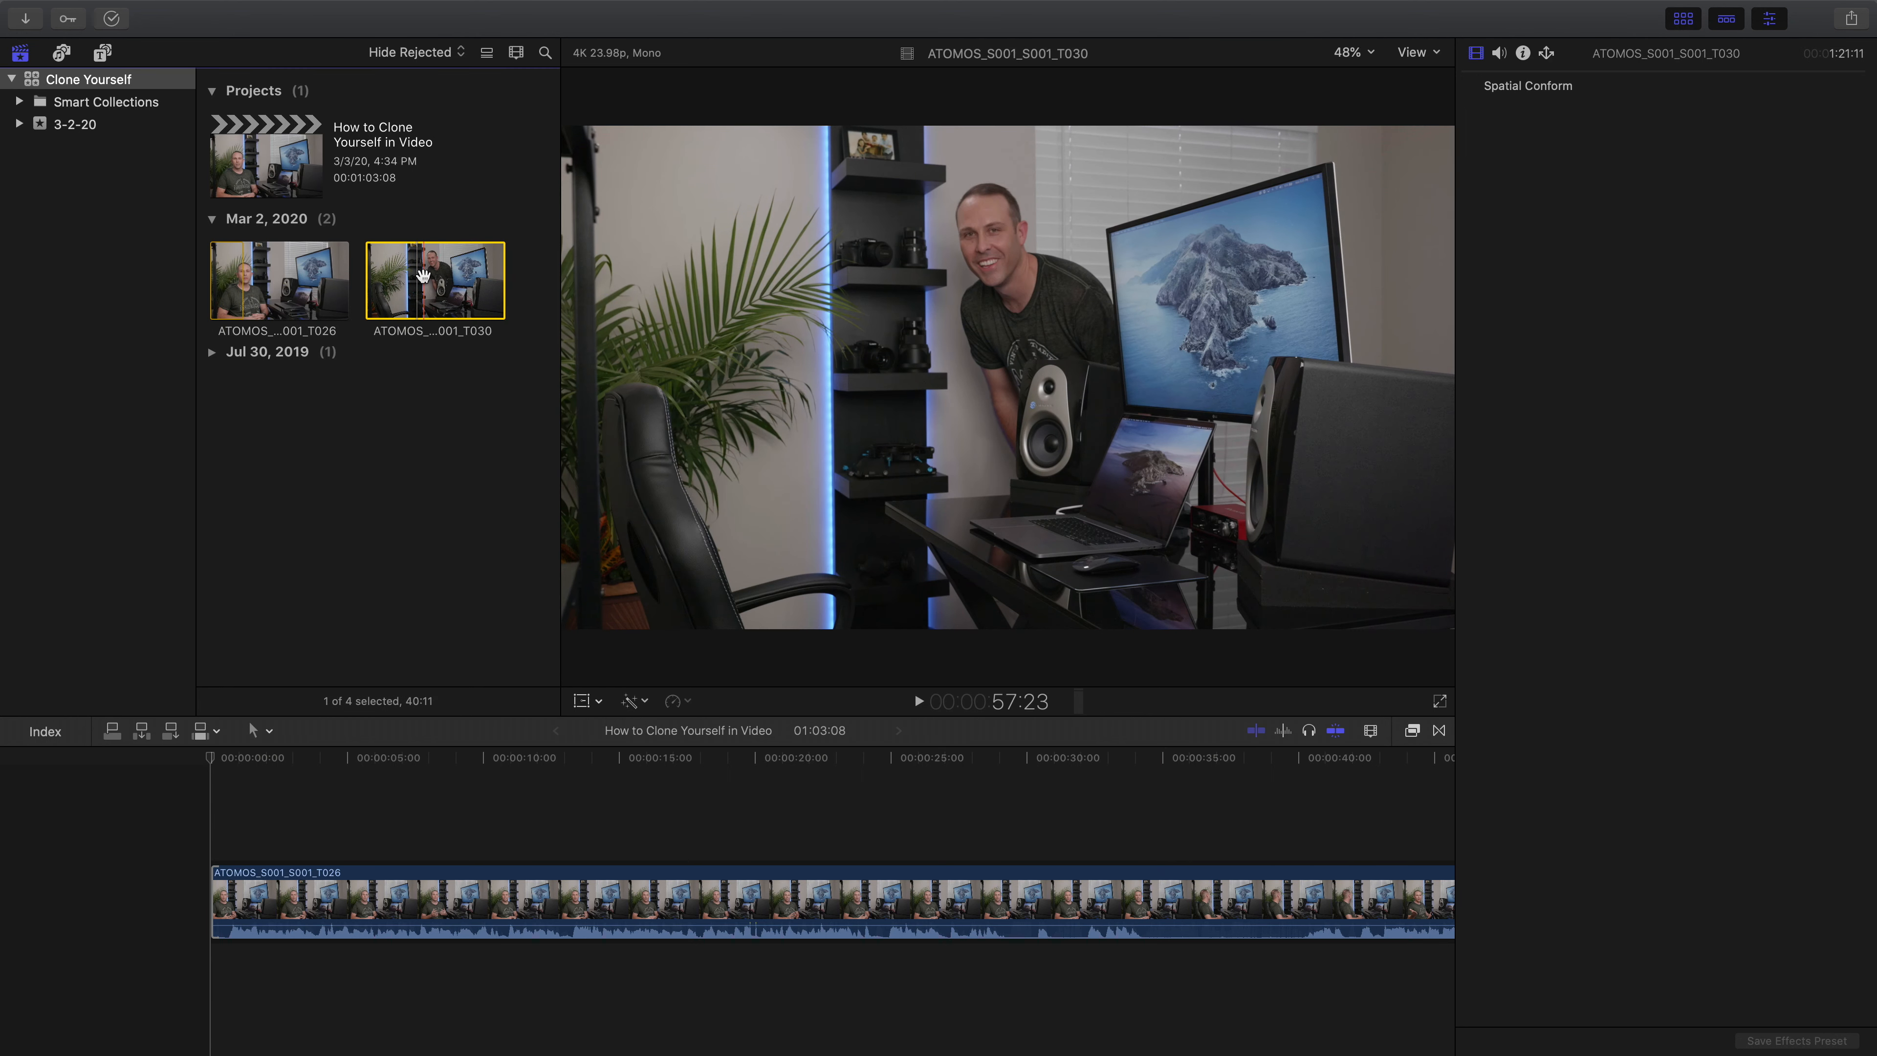
{"action": "left_click_drag", "start_coordinate": [813, 682], "coordinate": [958, 822]}
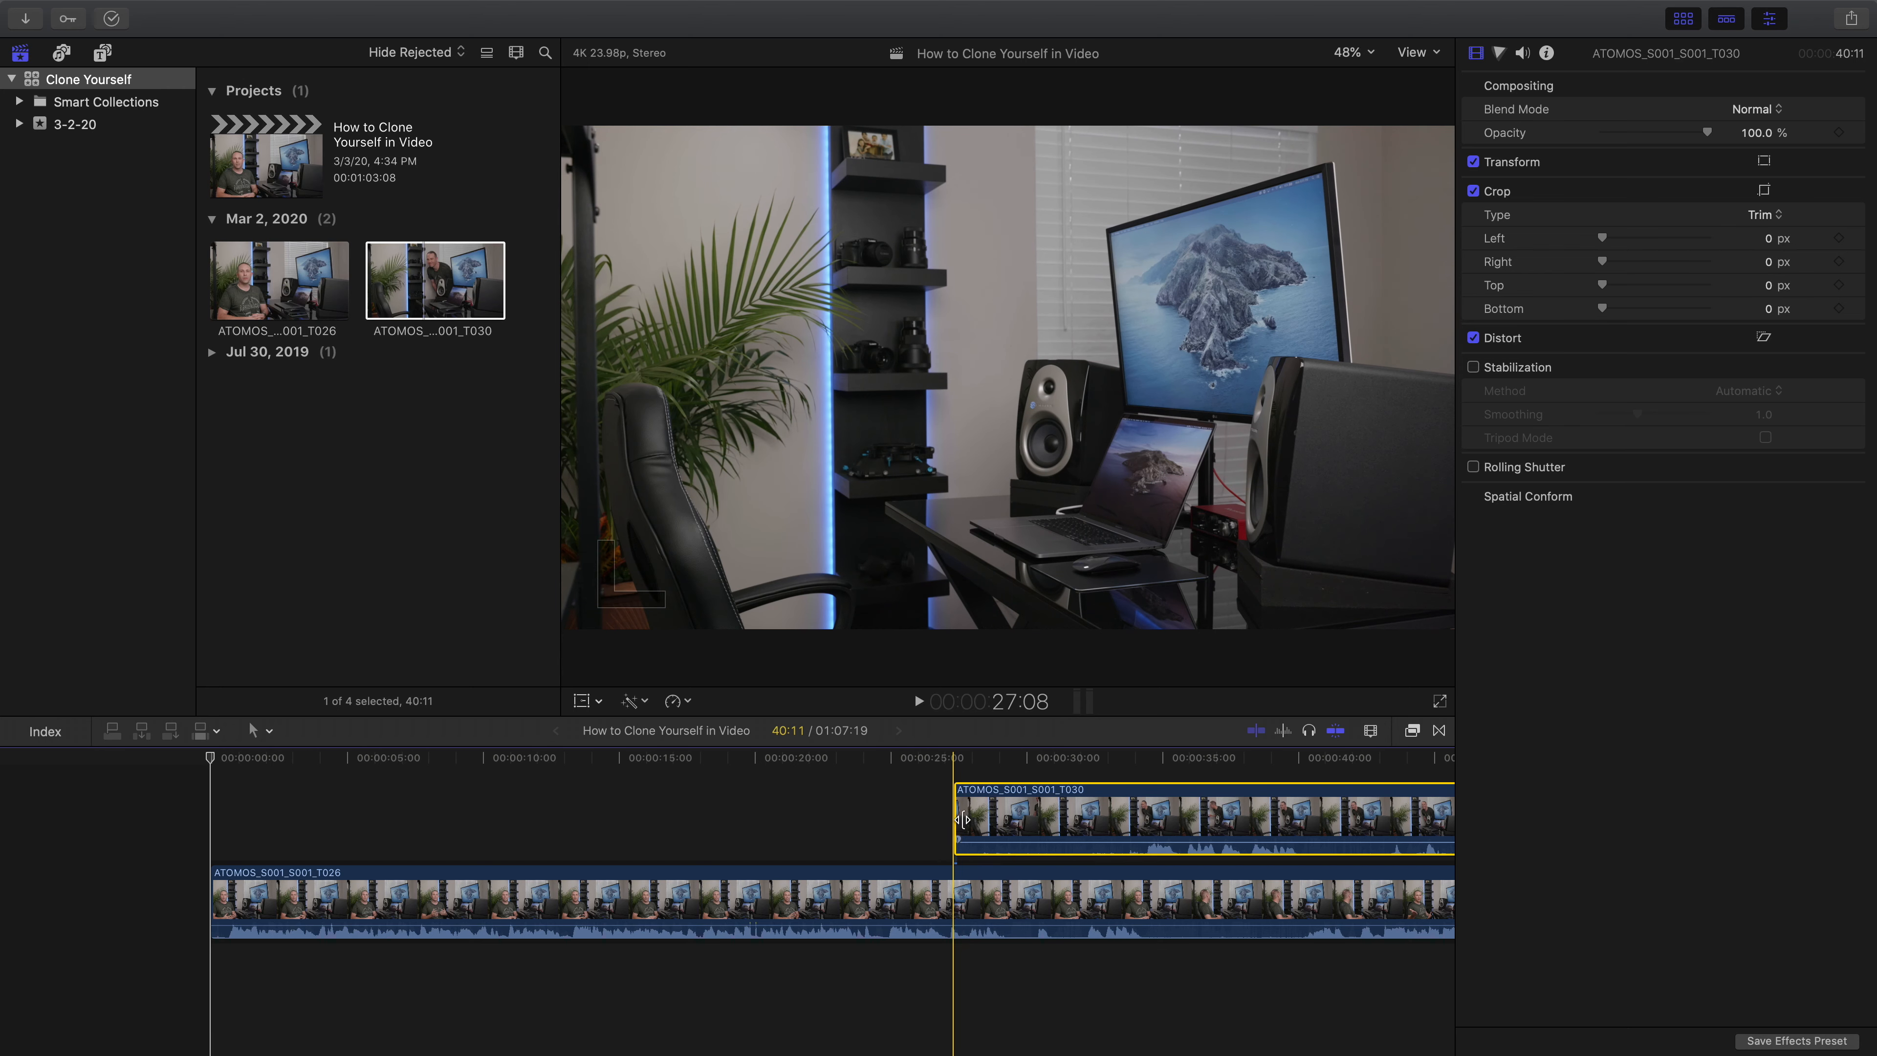
{"action": "left_click_drag", "start_coordinate": [961, 819], "coordinate": [1028, 819]}
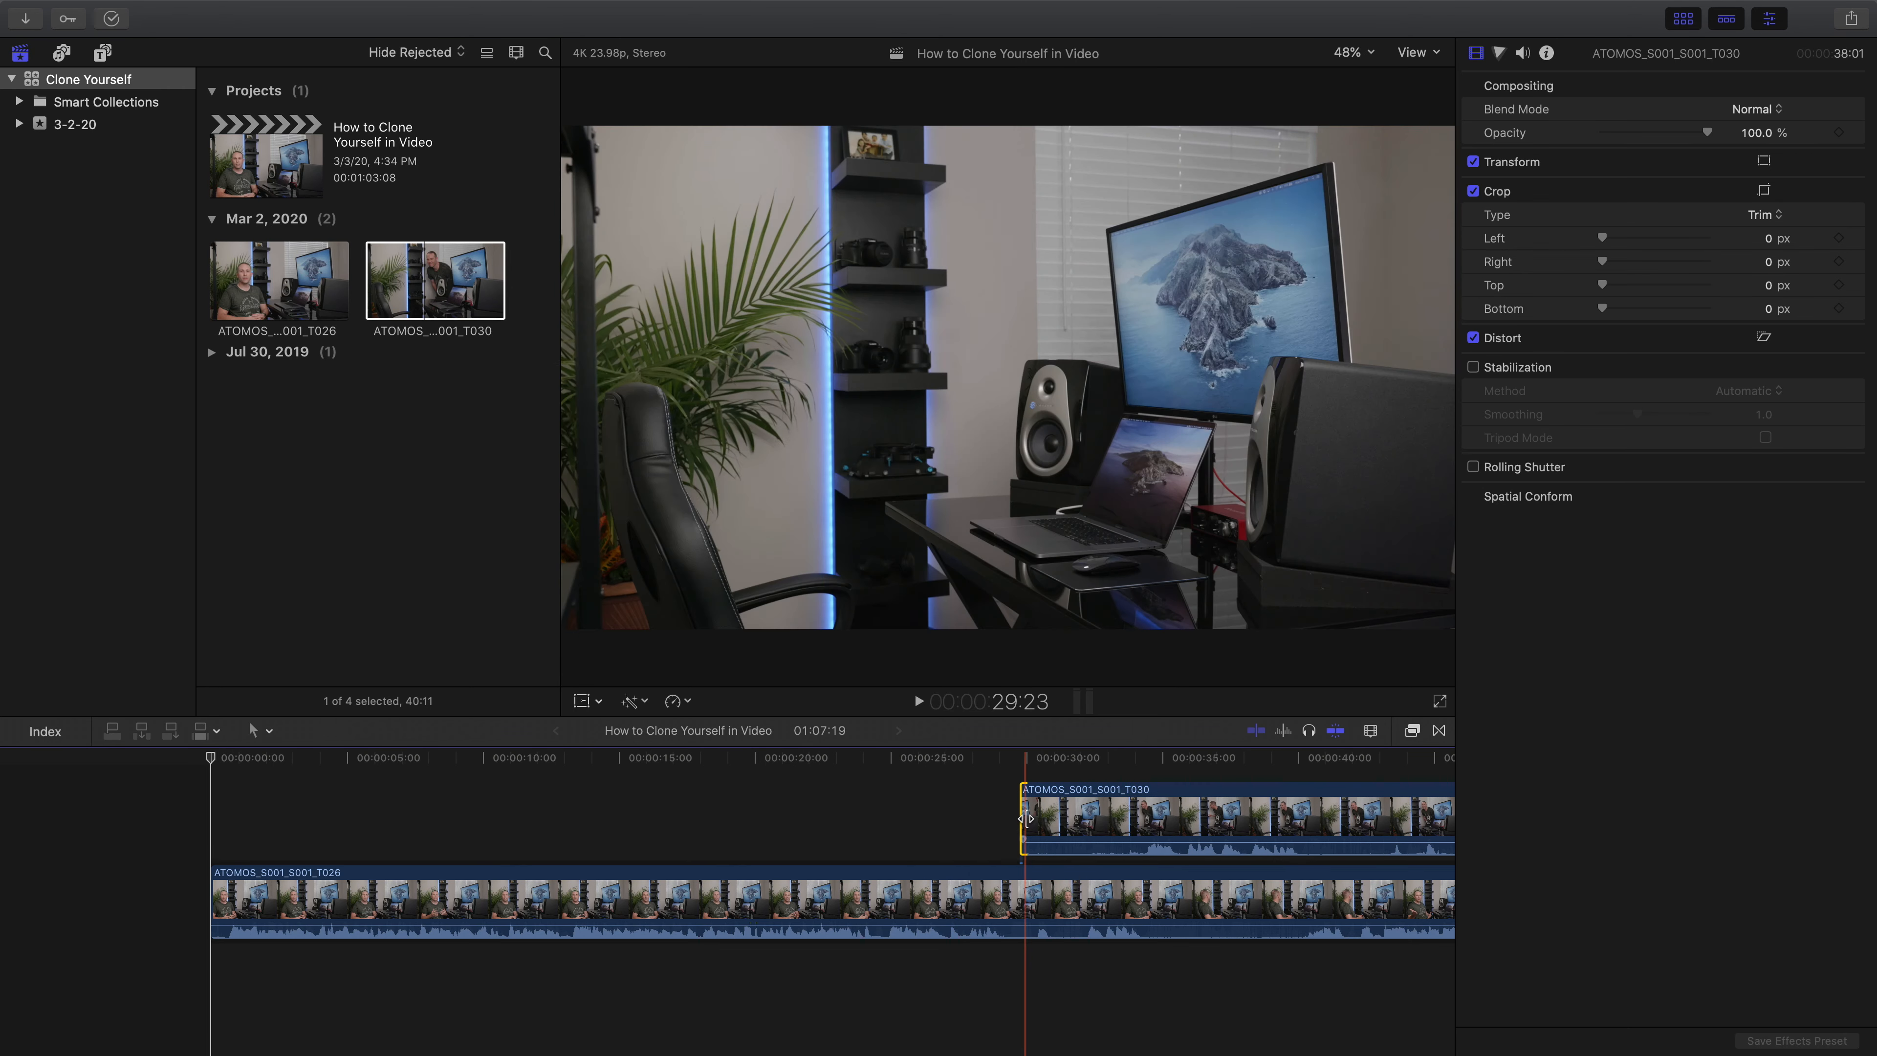
Step: Trim the end of the upper T030 clip to line up with the end of the T026 clip
{"action": "scroll", "coordinate": [1035, 821], "scroll_direction": "right", "scroll_amount": 5}
{"action": "scroll", "coordinate": [1039, 822], "scroll_direction": "right", "scroll_amount": 11}
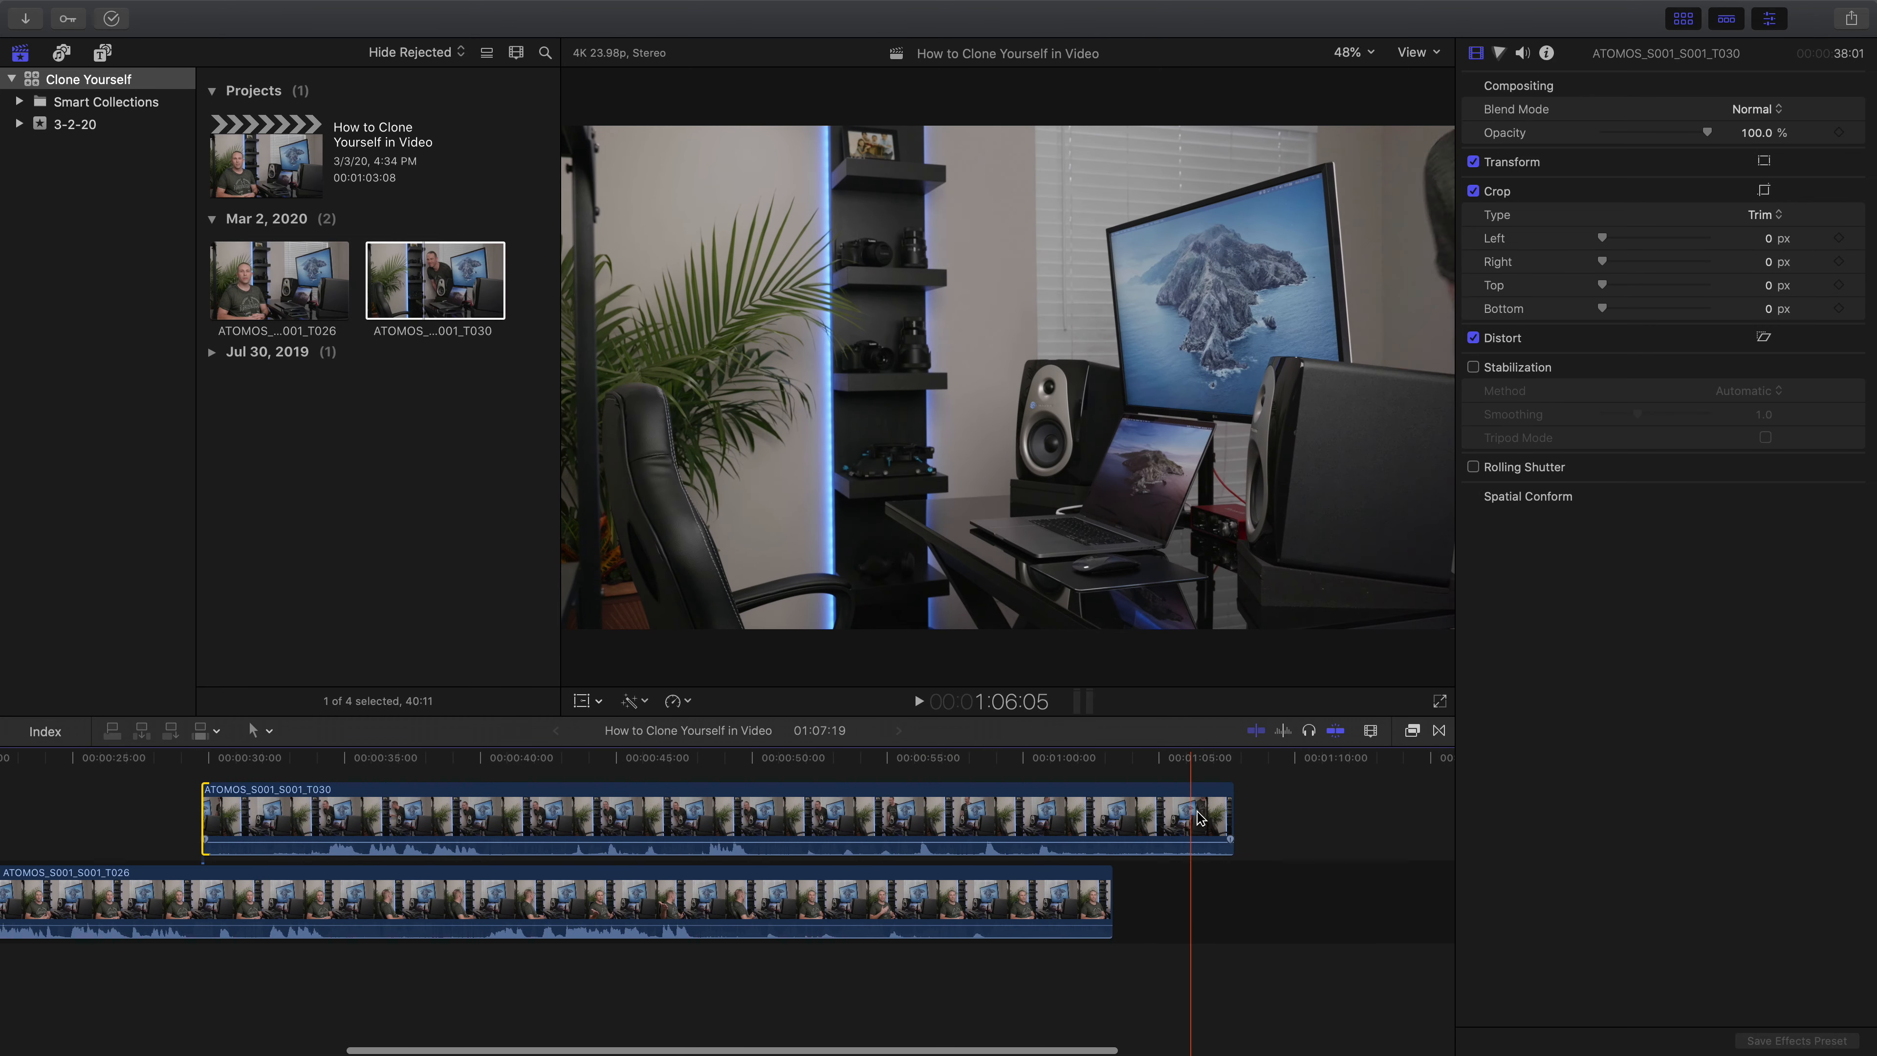
{"action": "left_click_drag", "start_coordinate": [1216, 810], "coordinate": [1094, 809]}
{"action": "scroll", "coordinate": [827, 798], "scroll_direction": "left", "scroll_amount": 13}
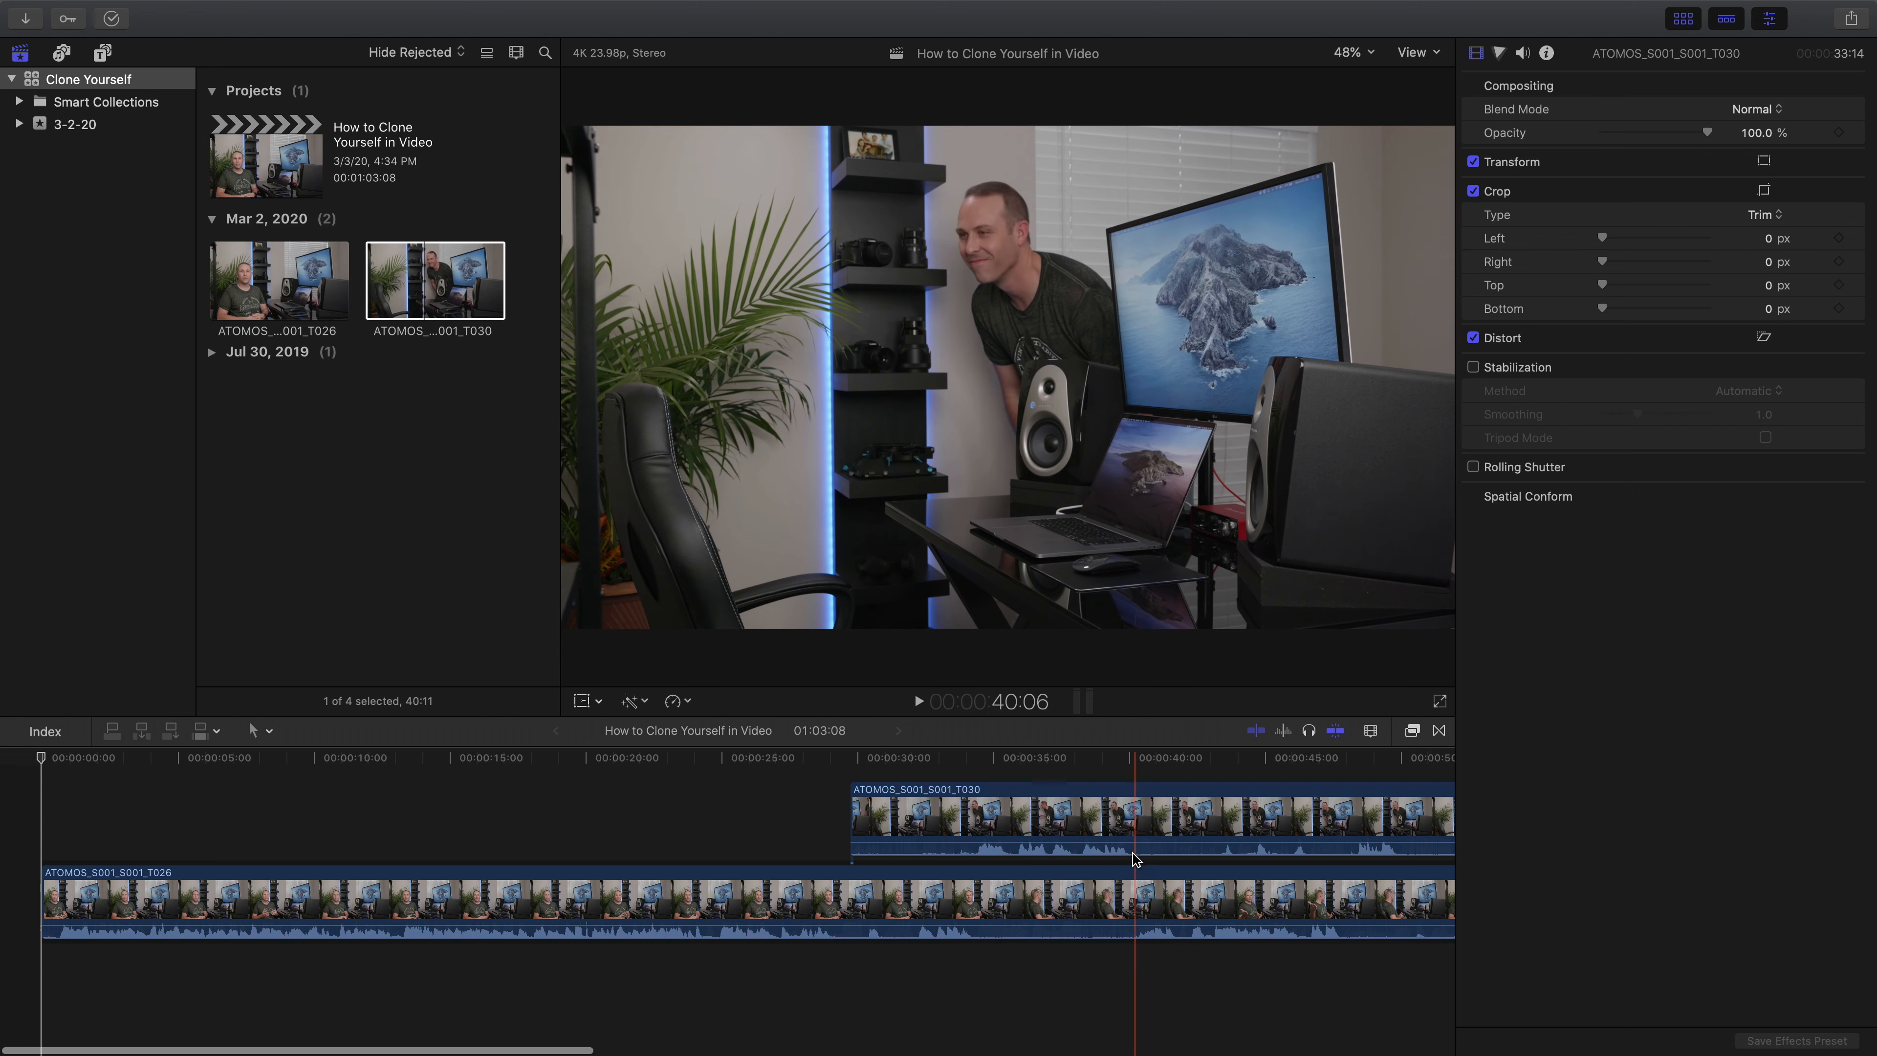
Step: Lower the opacity of the T030 clip to 62.82 % with the playhead at 38:12 in the overlap
{"action": "left_click", "coordinate": [1121, 827]}
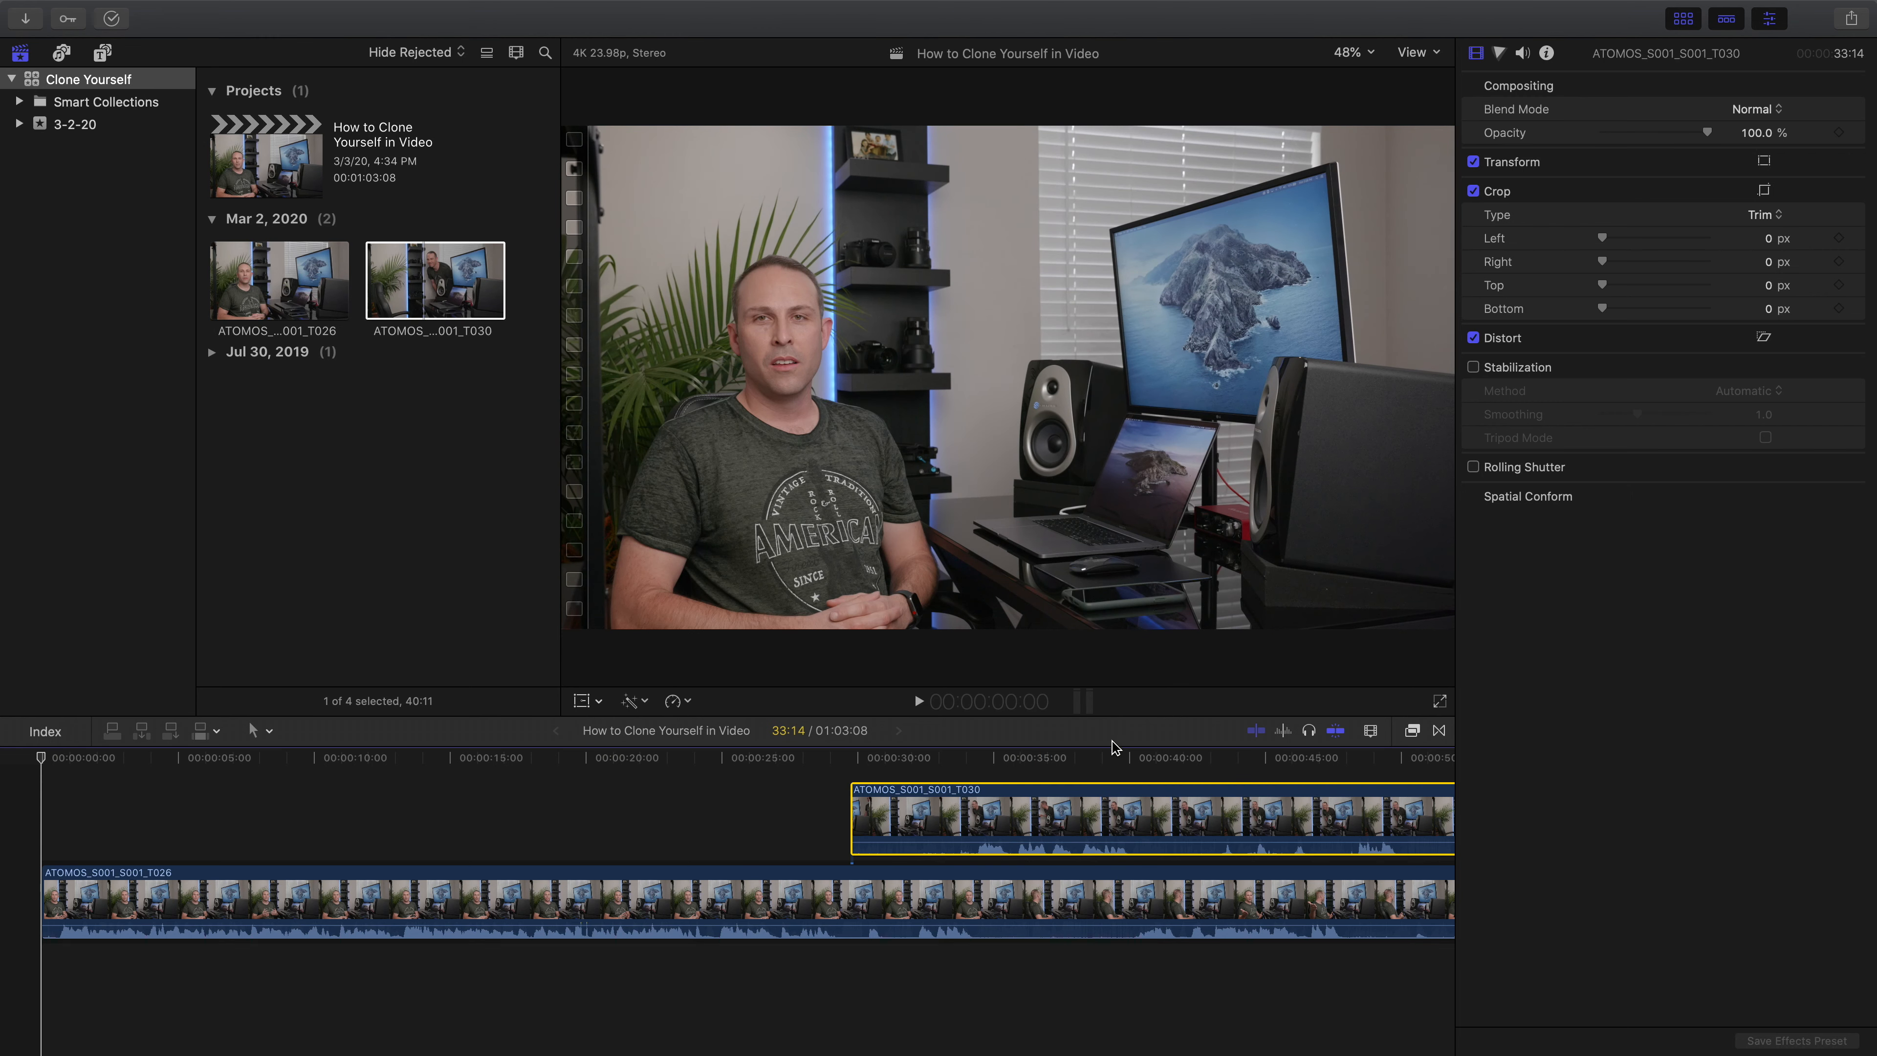
{"action": "left_click", "coordinate": [1086, 760]}
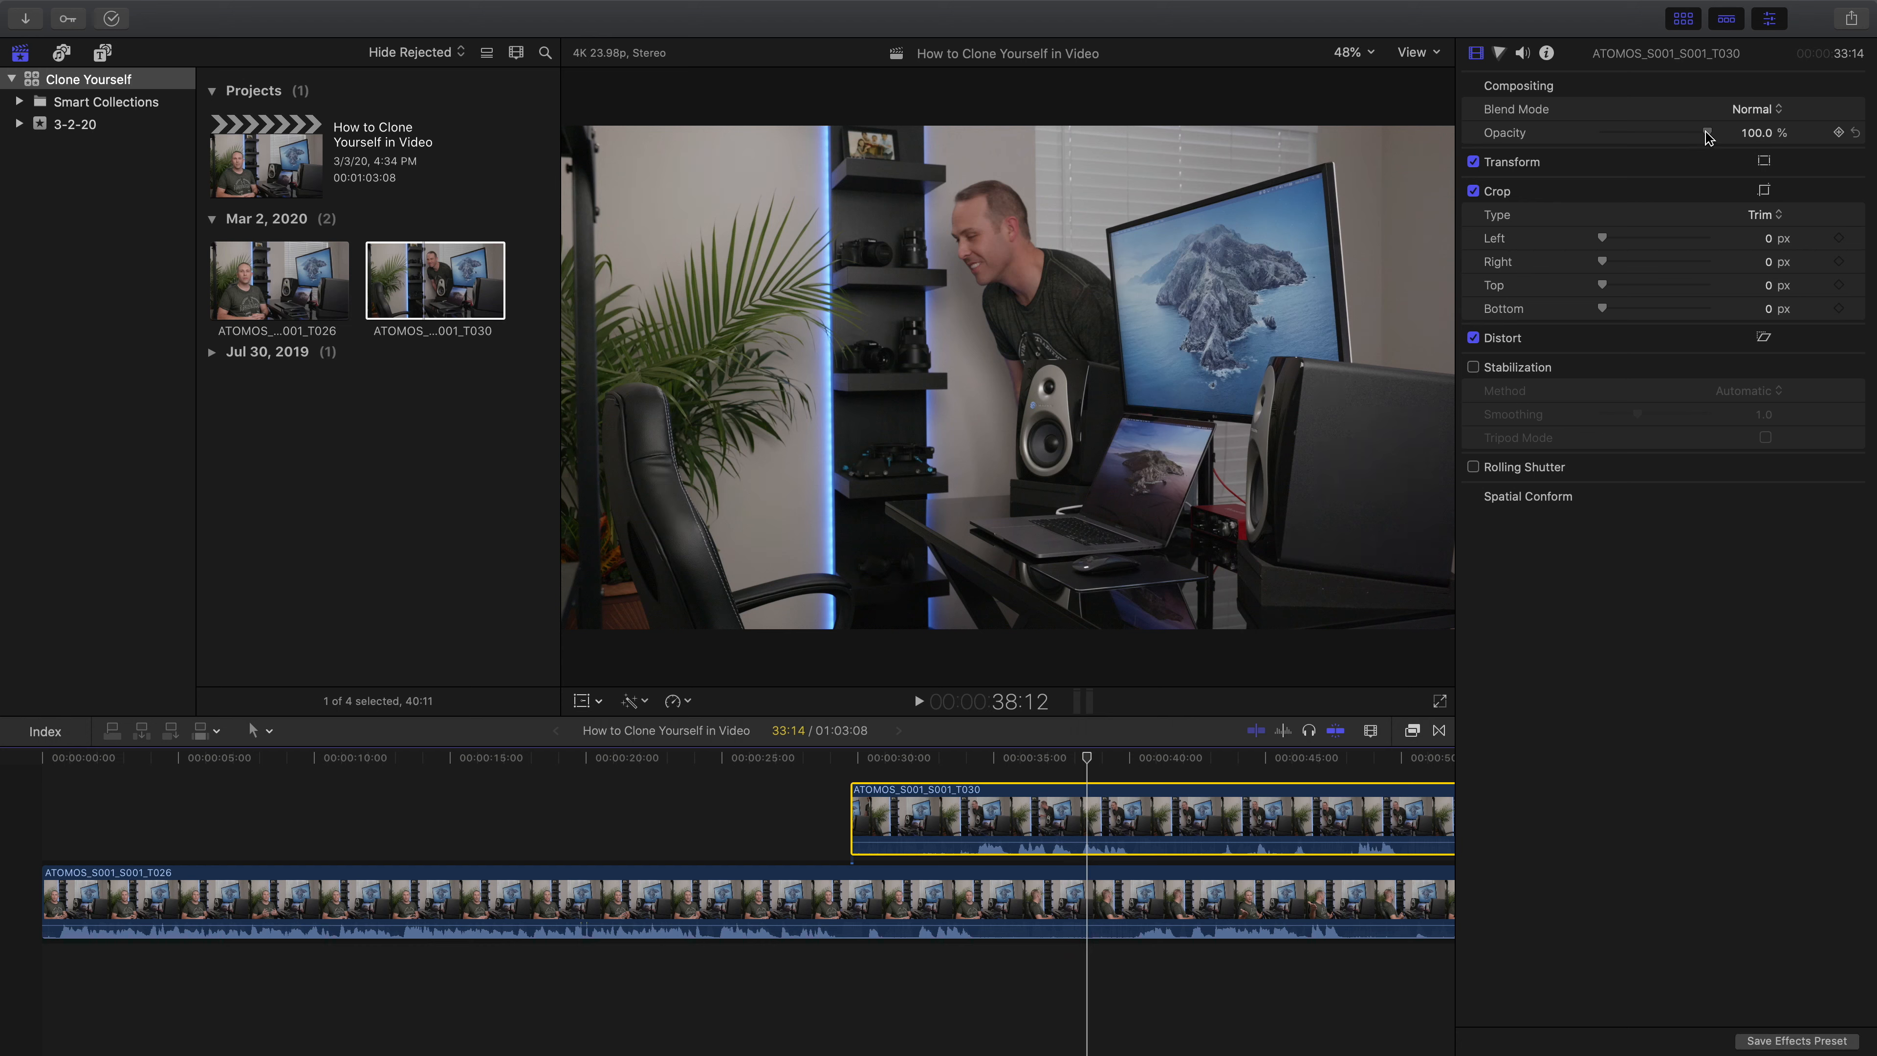
{"action": "left_click_drag", "start_coordinate": [1707, 132], "coordinate": [1689, 134]}
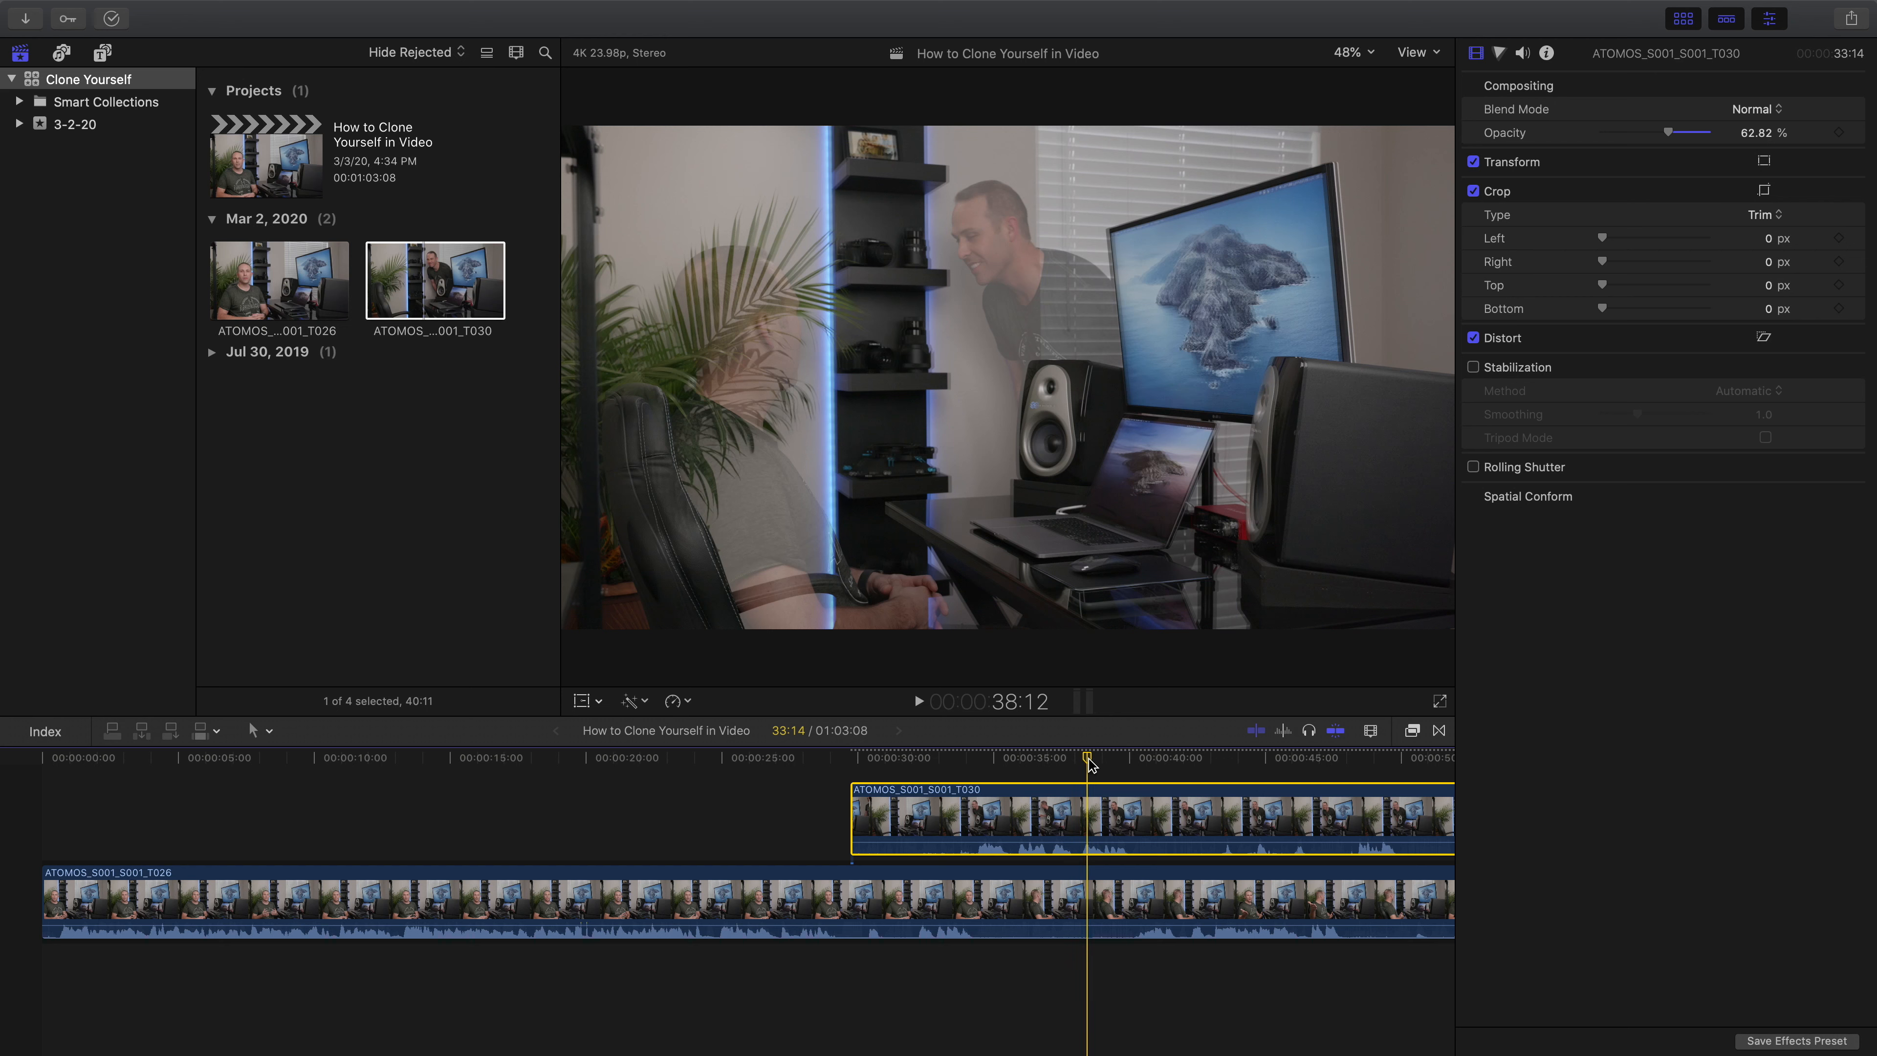
Step: Play the overlapping section to compare the two takes and shift the T030 clip about 14 frames later
{"action": "mouse_move", "coordinate": [1089, 758]}
{"action": "left_mouse_down"}
{"action": "mouse_move", "coordinate": [1216, 766]}
{"action": "mouse_move", "coordinate": [830, 767]}
{"action": "left_mouse_up"}
{"action": "left_click", "coordinate": [917, 704]}
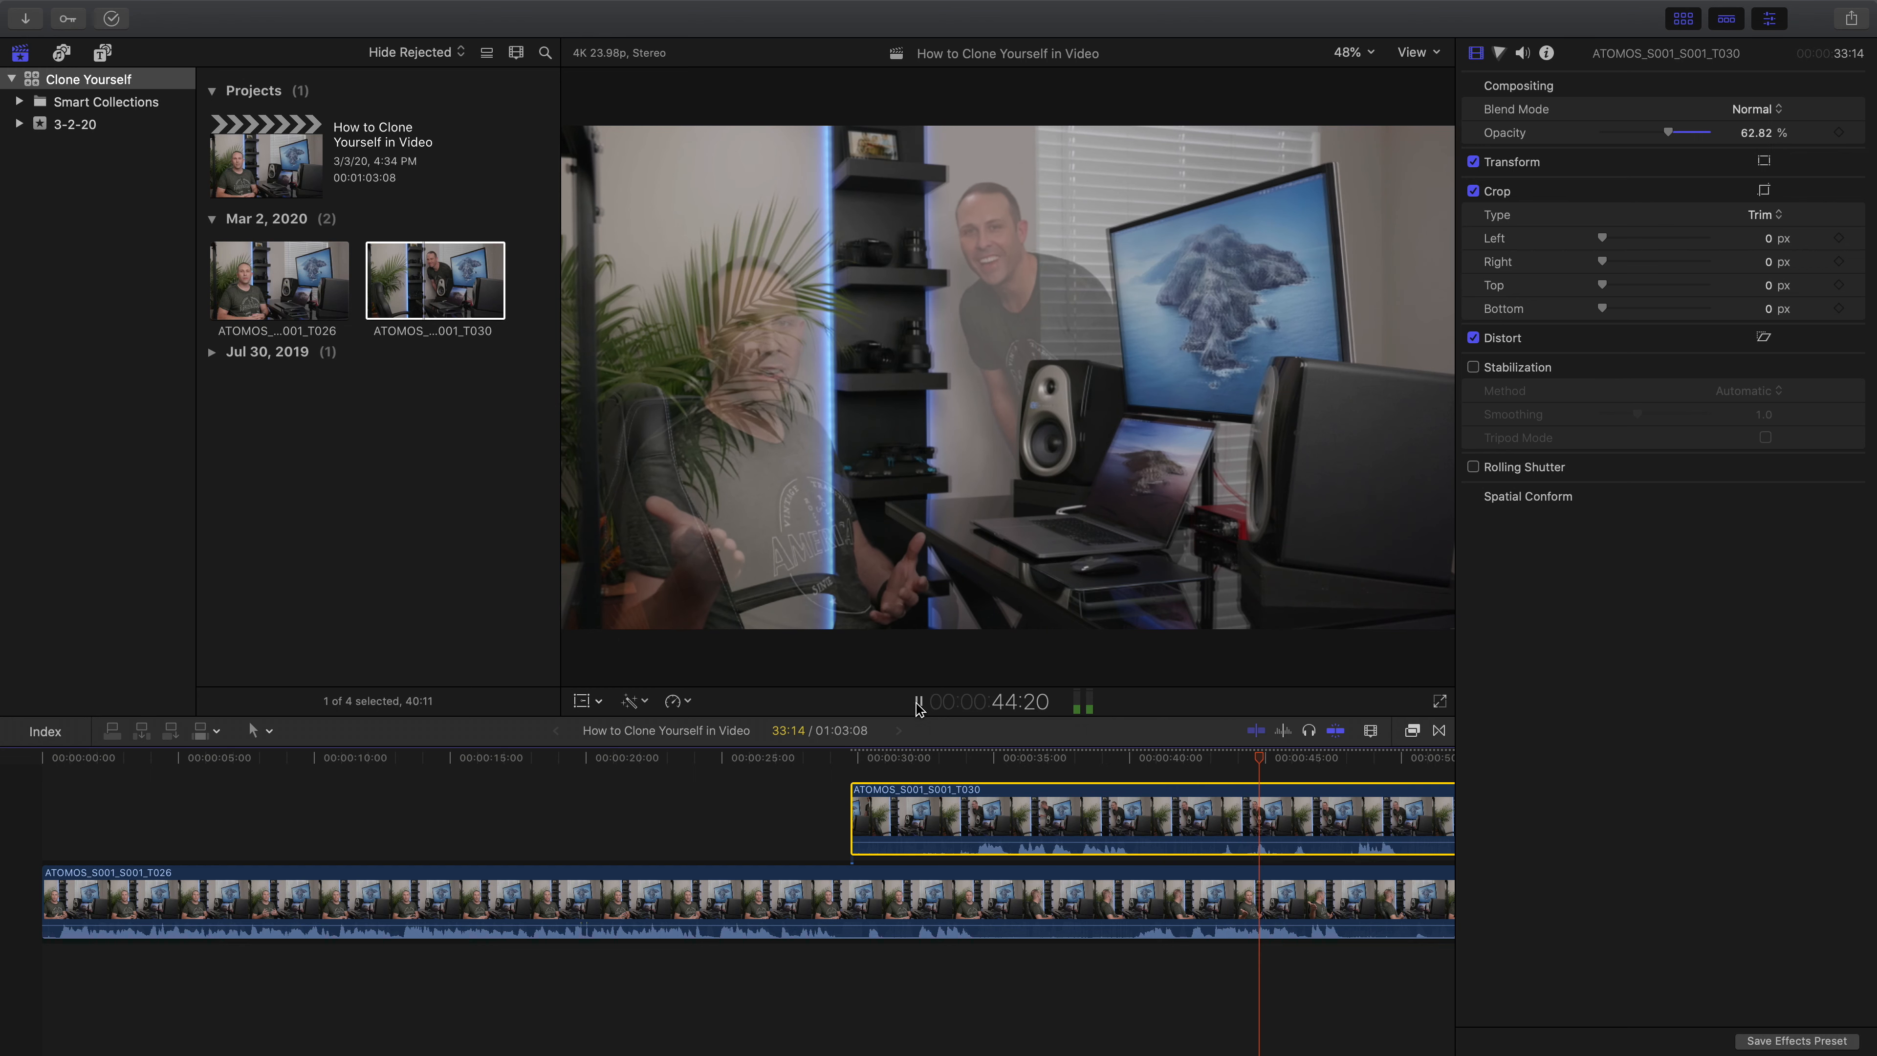
{"action": "left_click", "coordinate": [918, 703]}
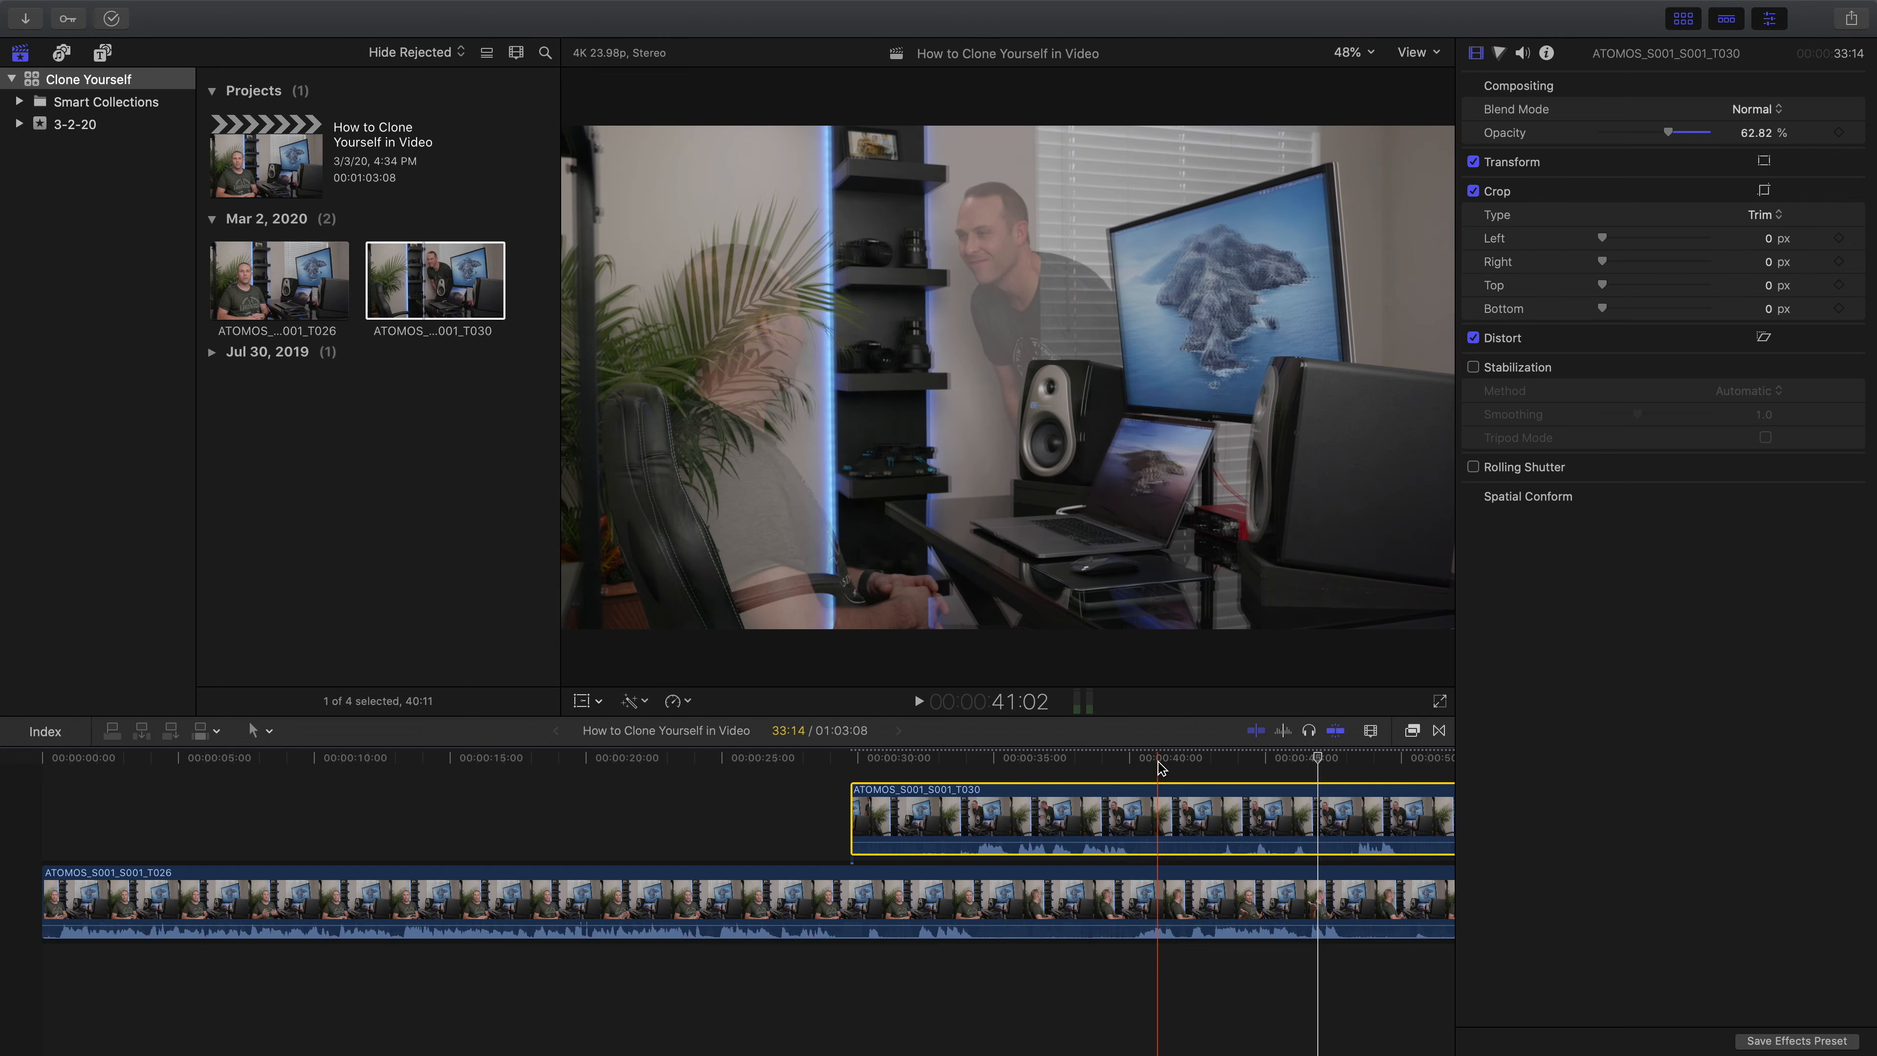
{"action": "left_click", "coordinate": [1211, 760]}
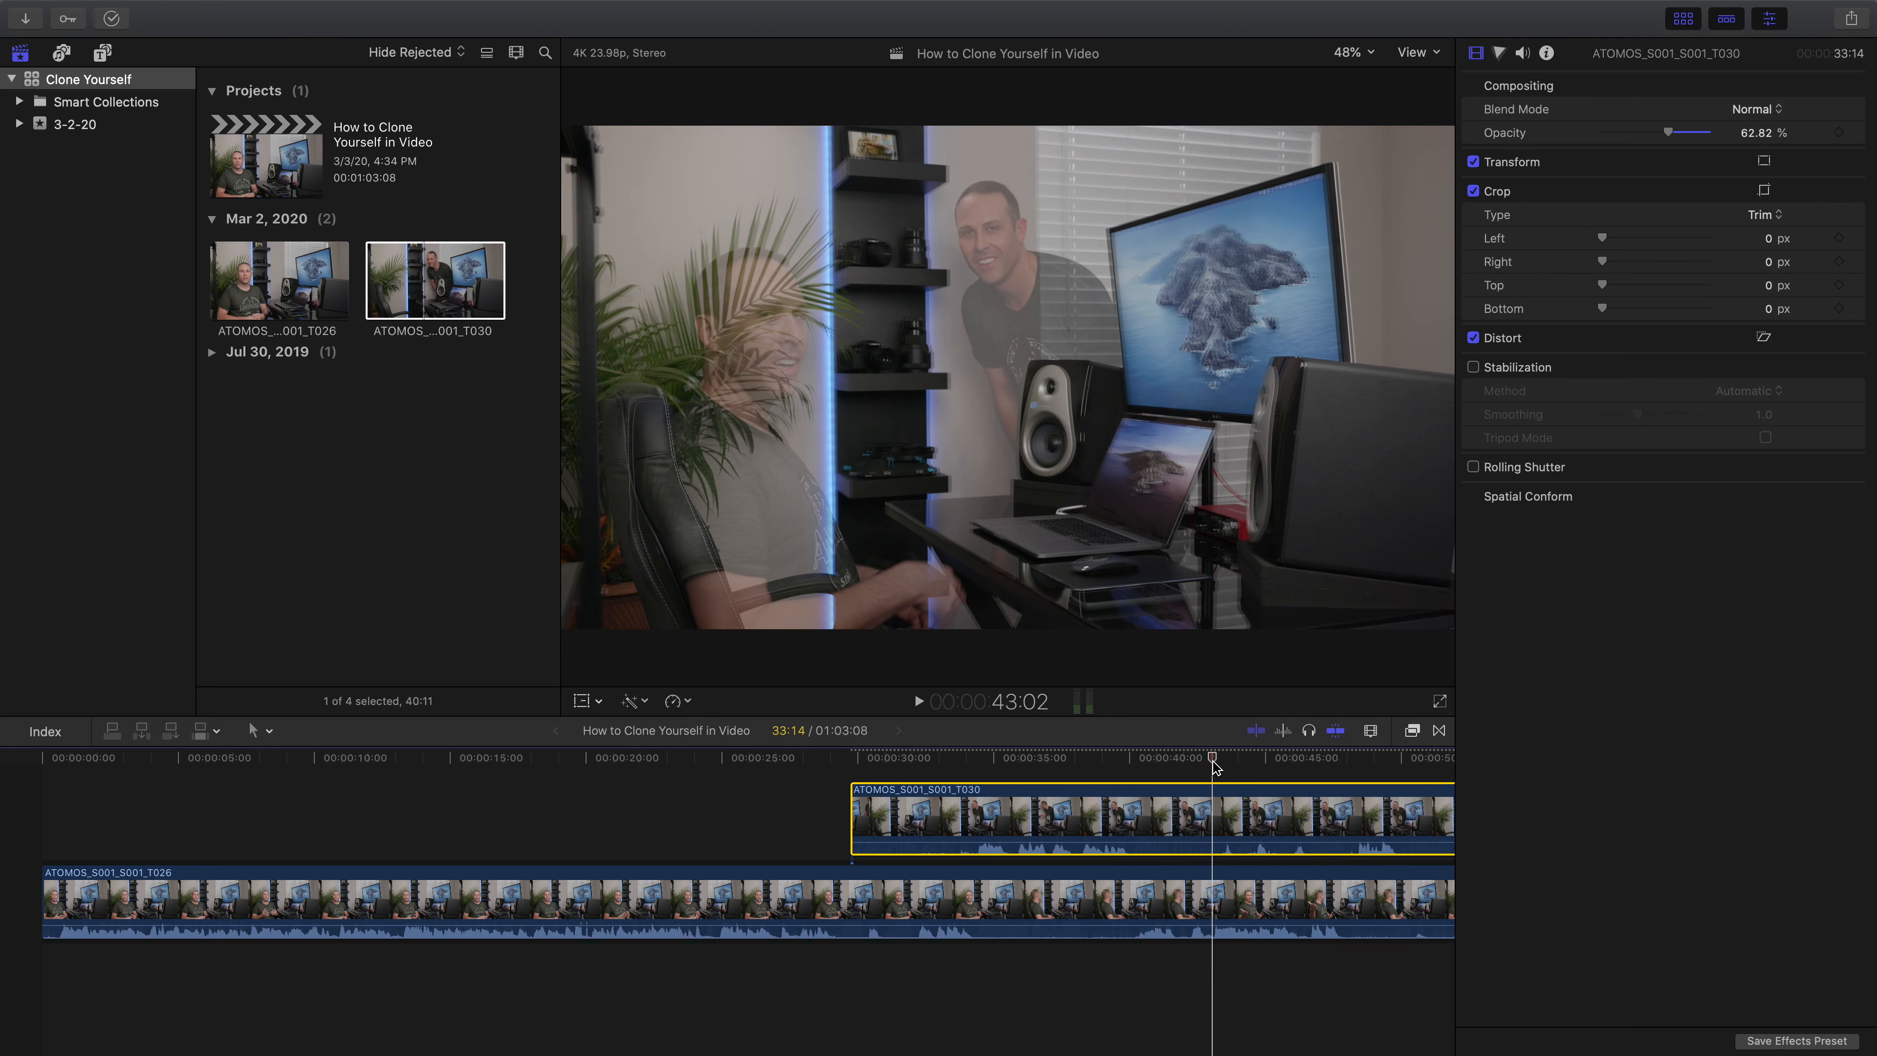
{"action": "left_click_drag", "start_coordinate": [1219, 805], "coordinate": [1210, 757]}
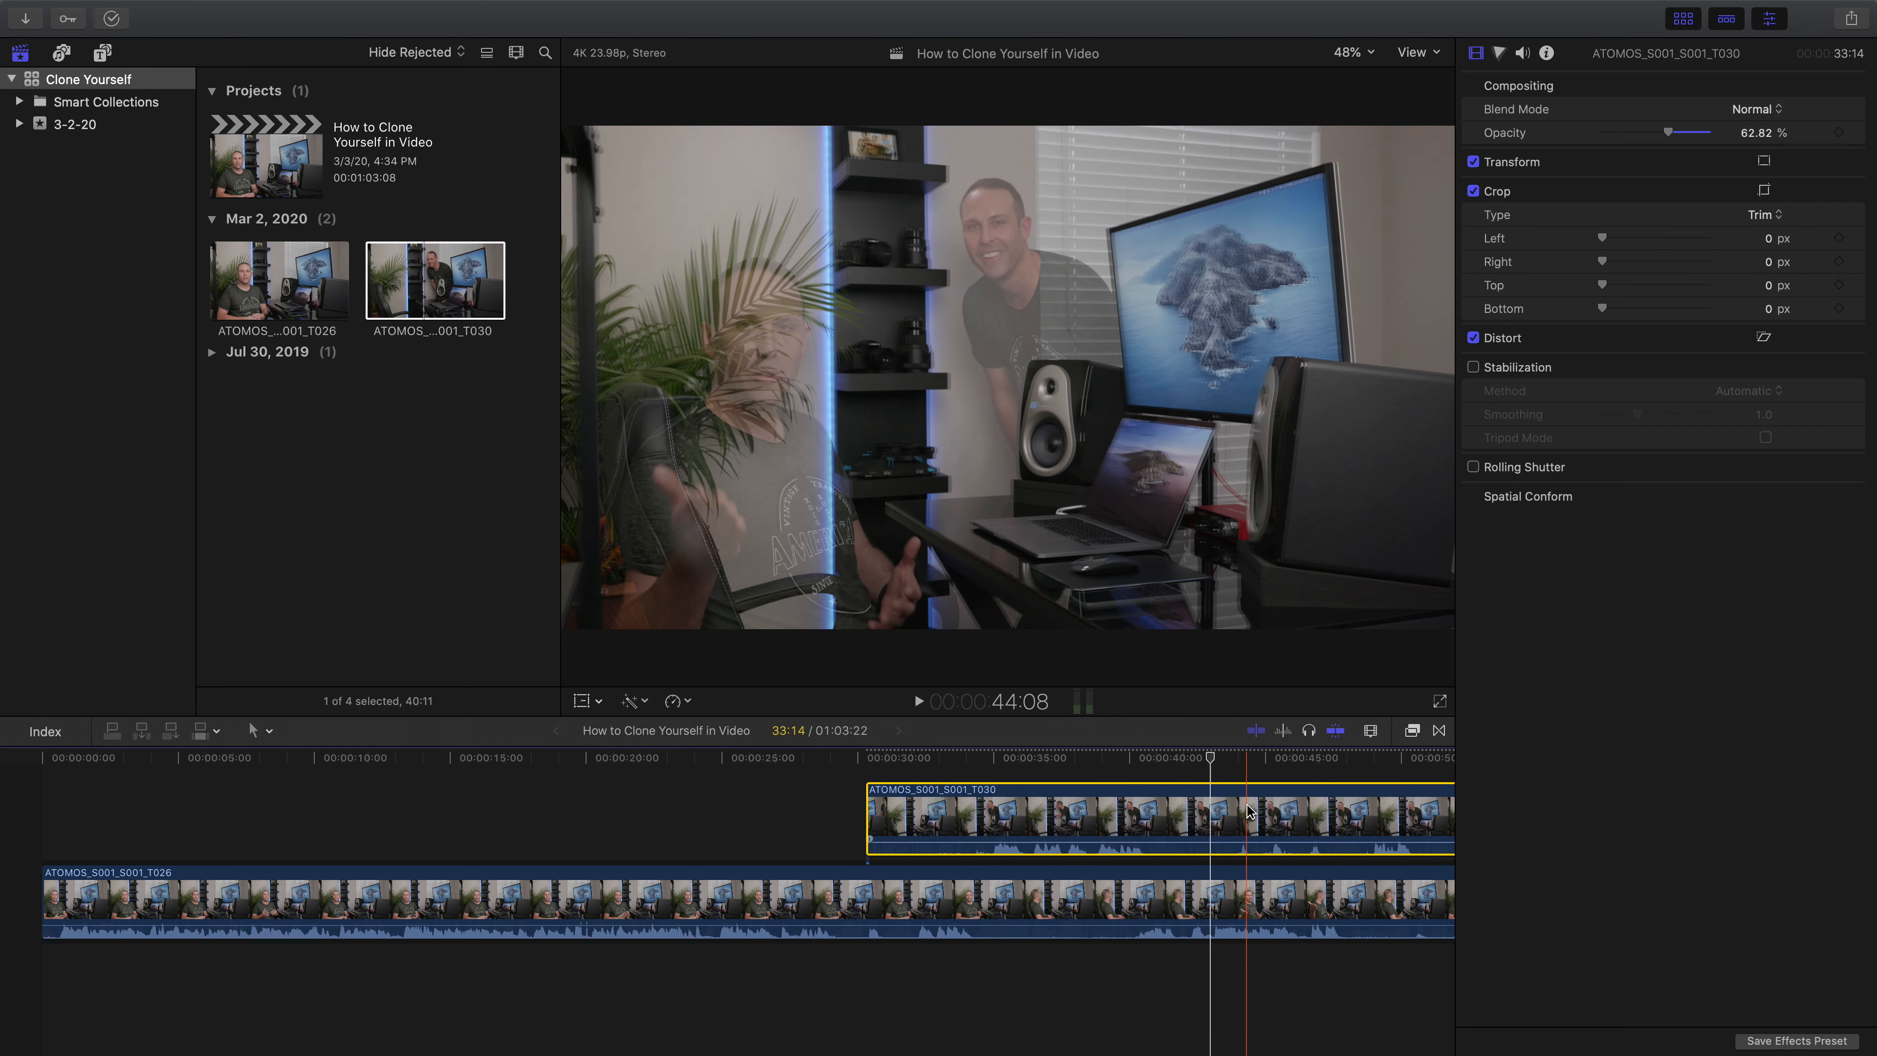
Step: Play the overlap again from about 38 seconds to check the timing between the two takes
{"action": "left_click_drag", "start_coordinate": [1213, 763], "coordinate": [1248, 764]}
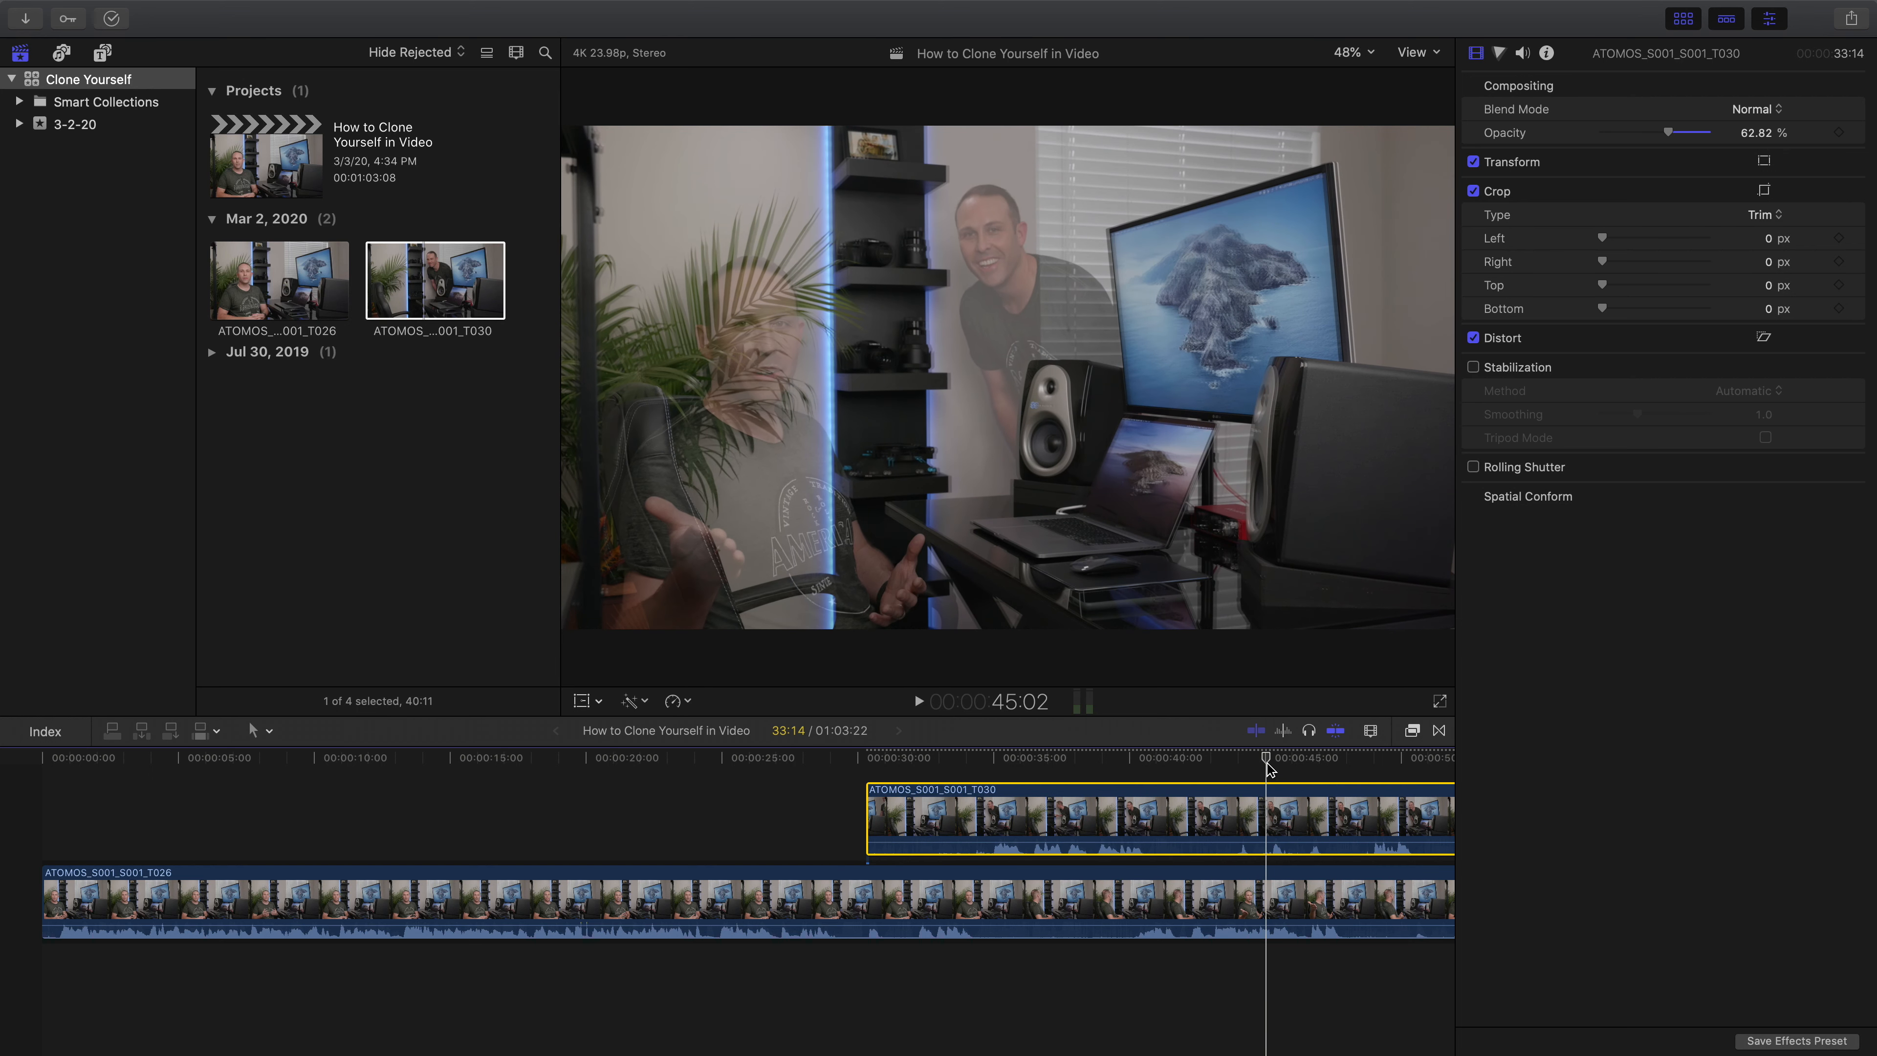
{"action": "left_click", "coordinate": [1084, 760]}
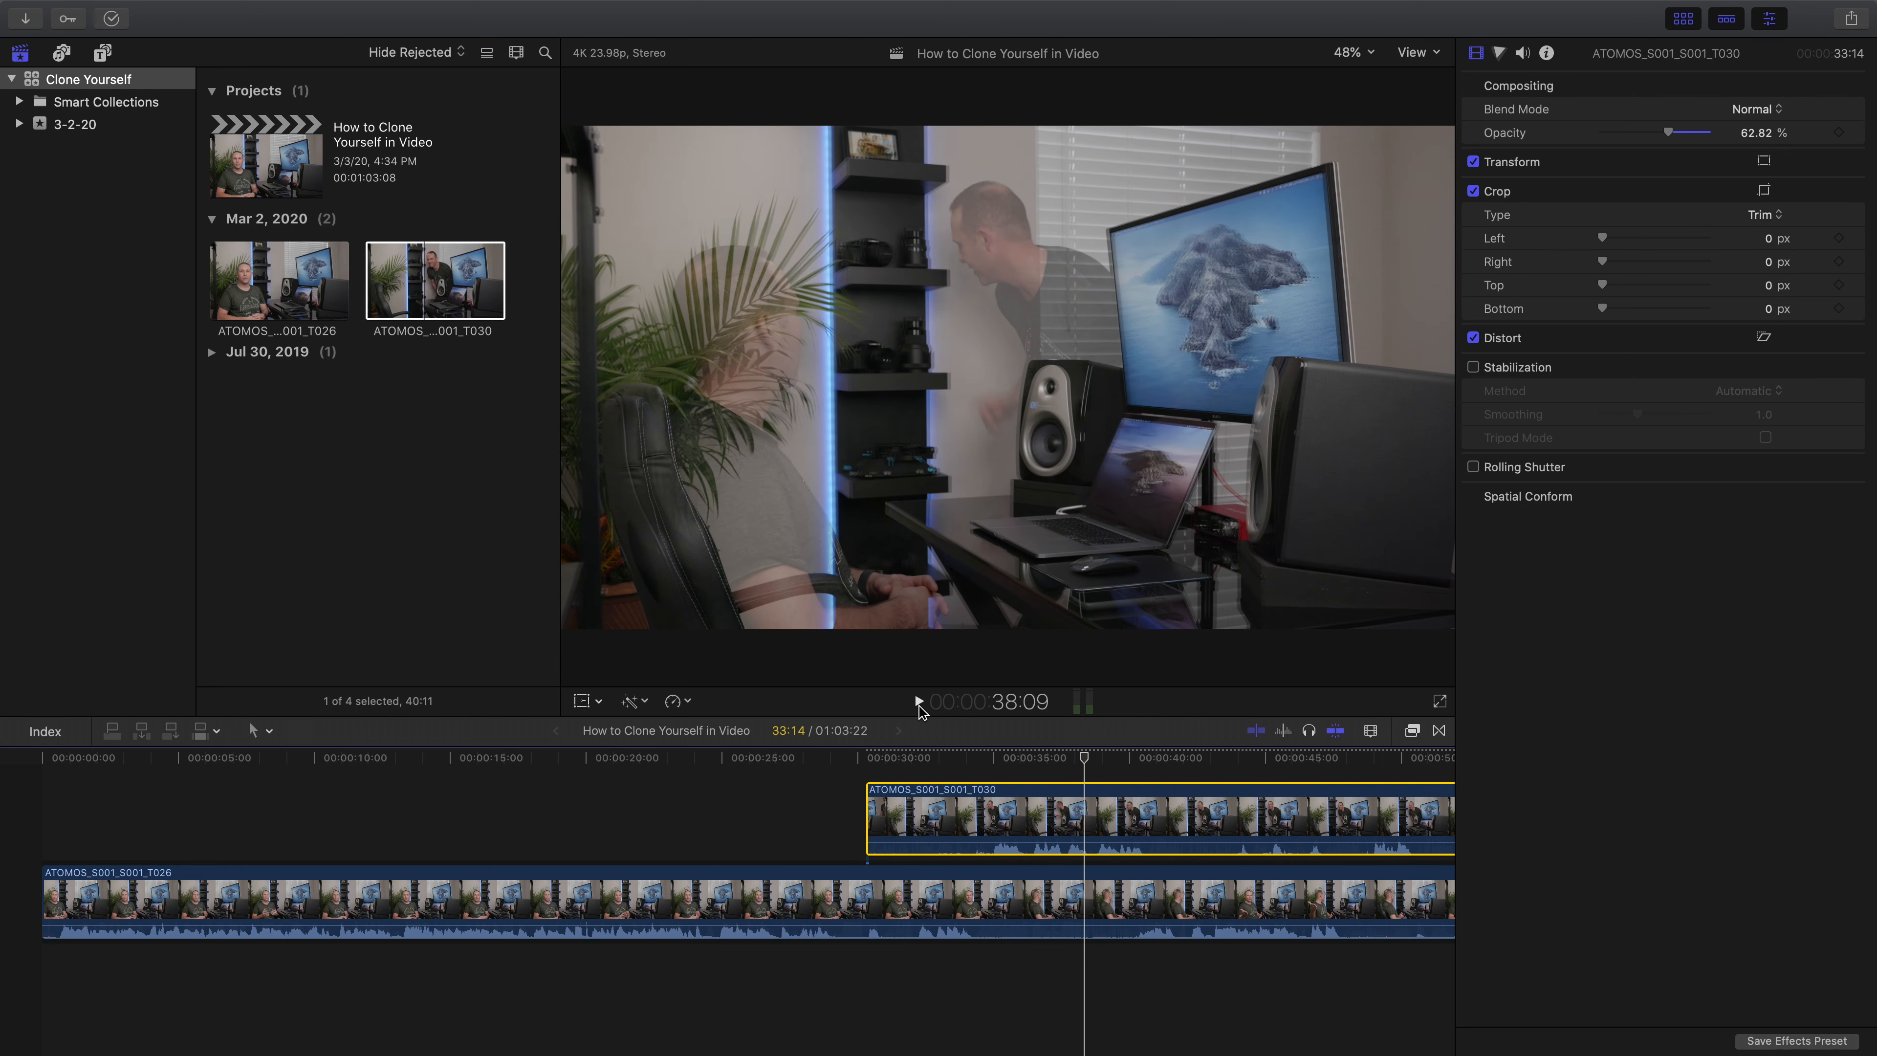
{"action": "left_click", "coordinate": [919, 701]}
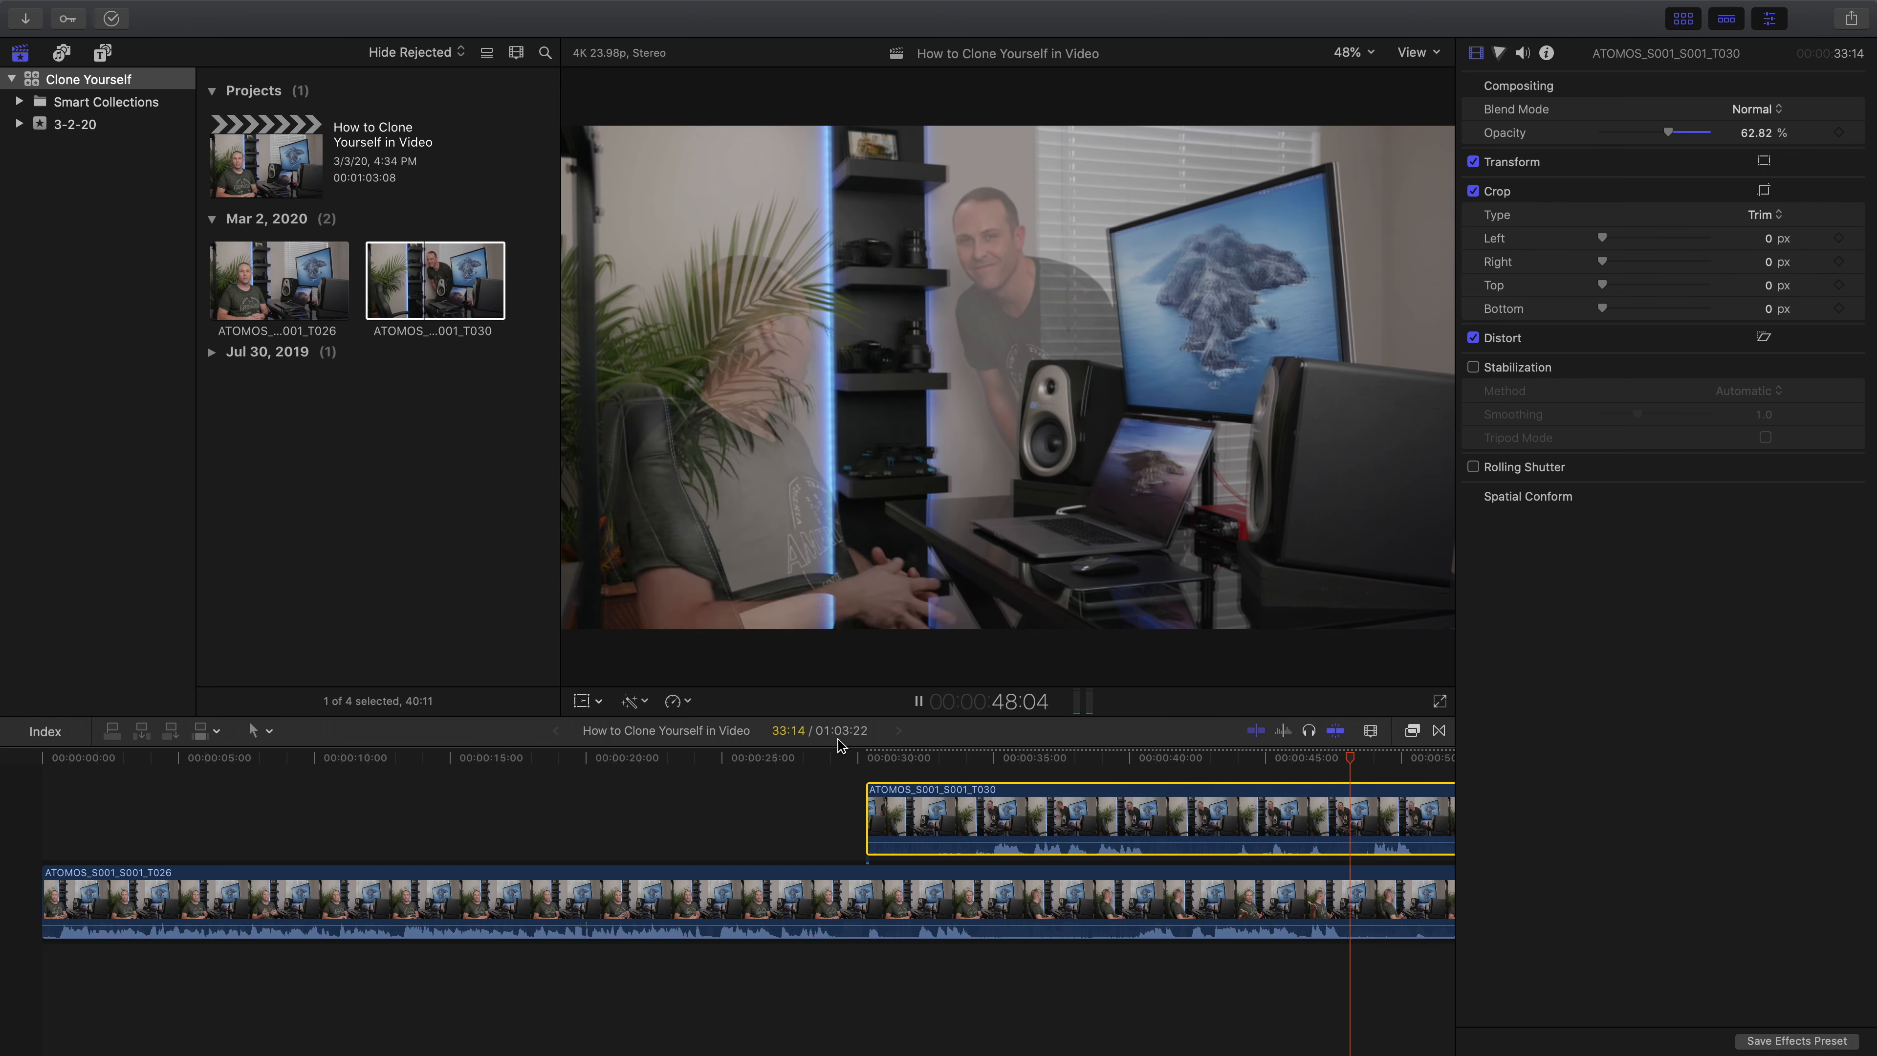
{"action": "left_click", "coordinate": [919, 701]}
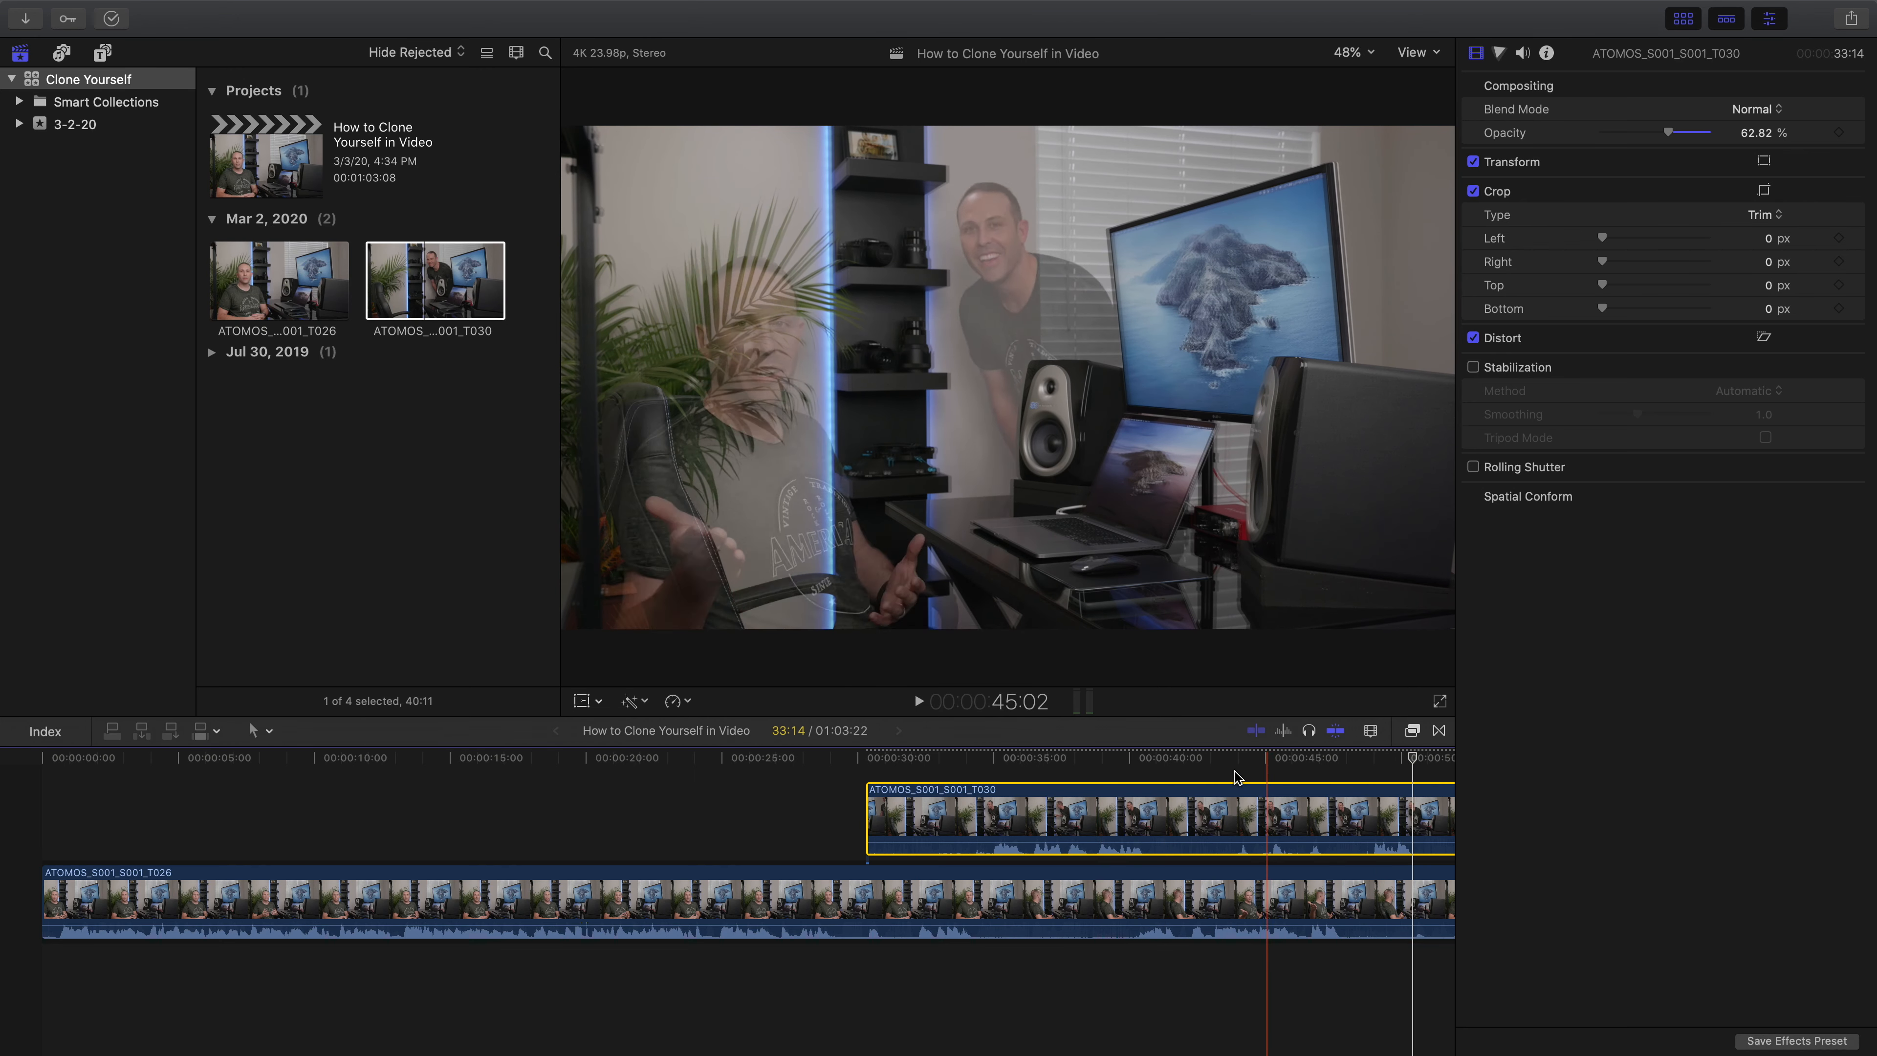
Step: Nudge the T030 clip's image slightly with Transform to align its background with the T026 clip
{"action": "scroll", "coordinate": [1183, 798], "scroll_direction": "right", "scroll_amount": 5}
{"action": "scroll", "coordinate": [1138, 806], "scroll_direction": "right", "scroll_amount": 5}
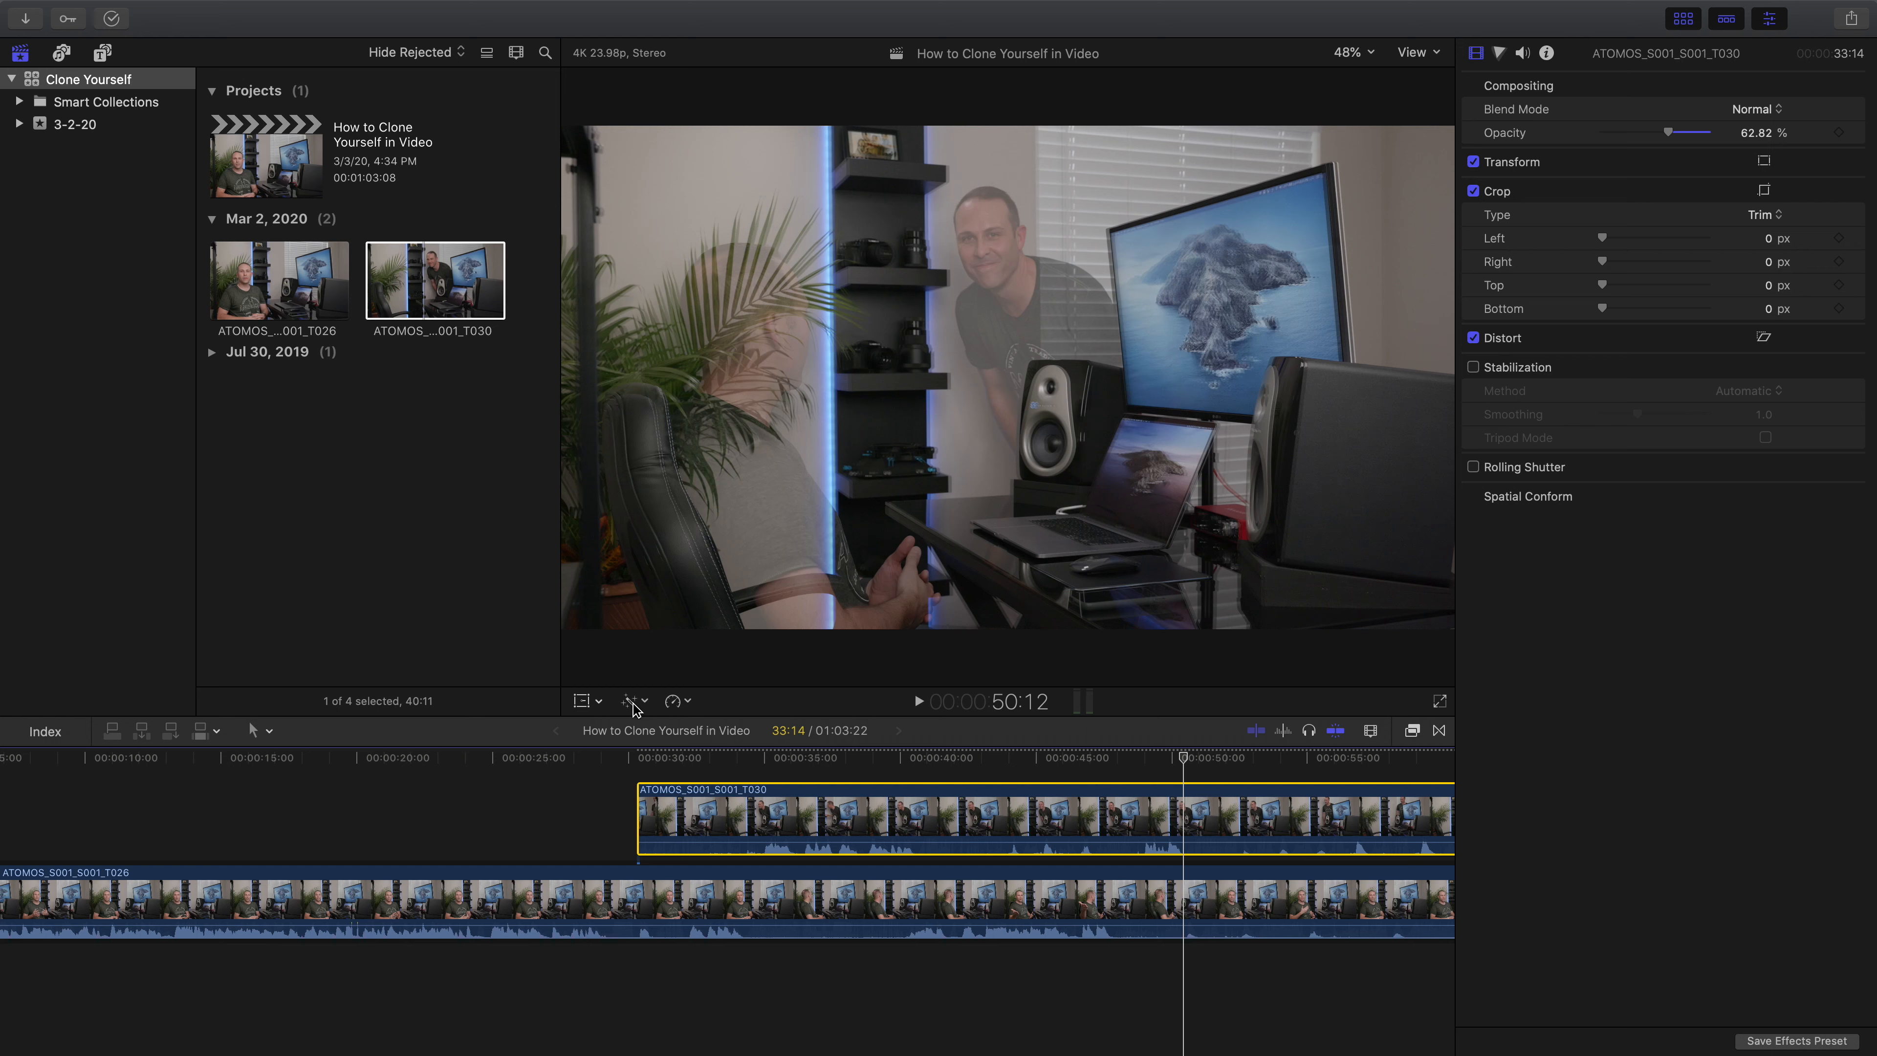
{"action": "left_click", "coordinate": [582, 701]}
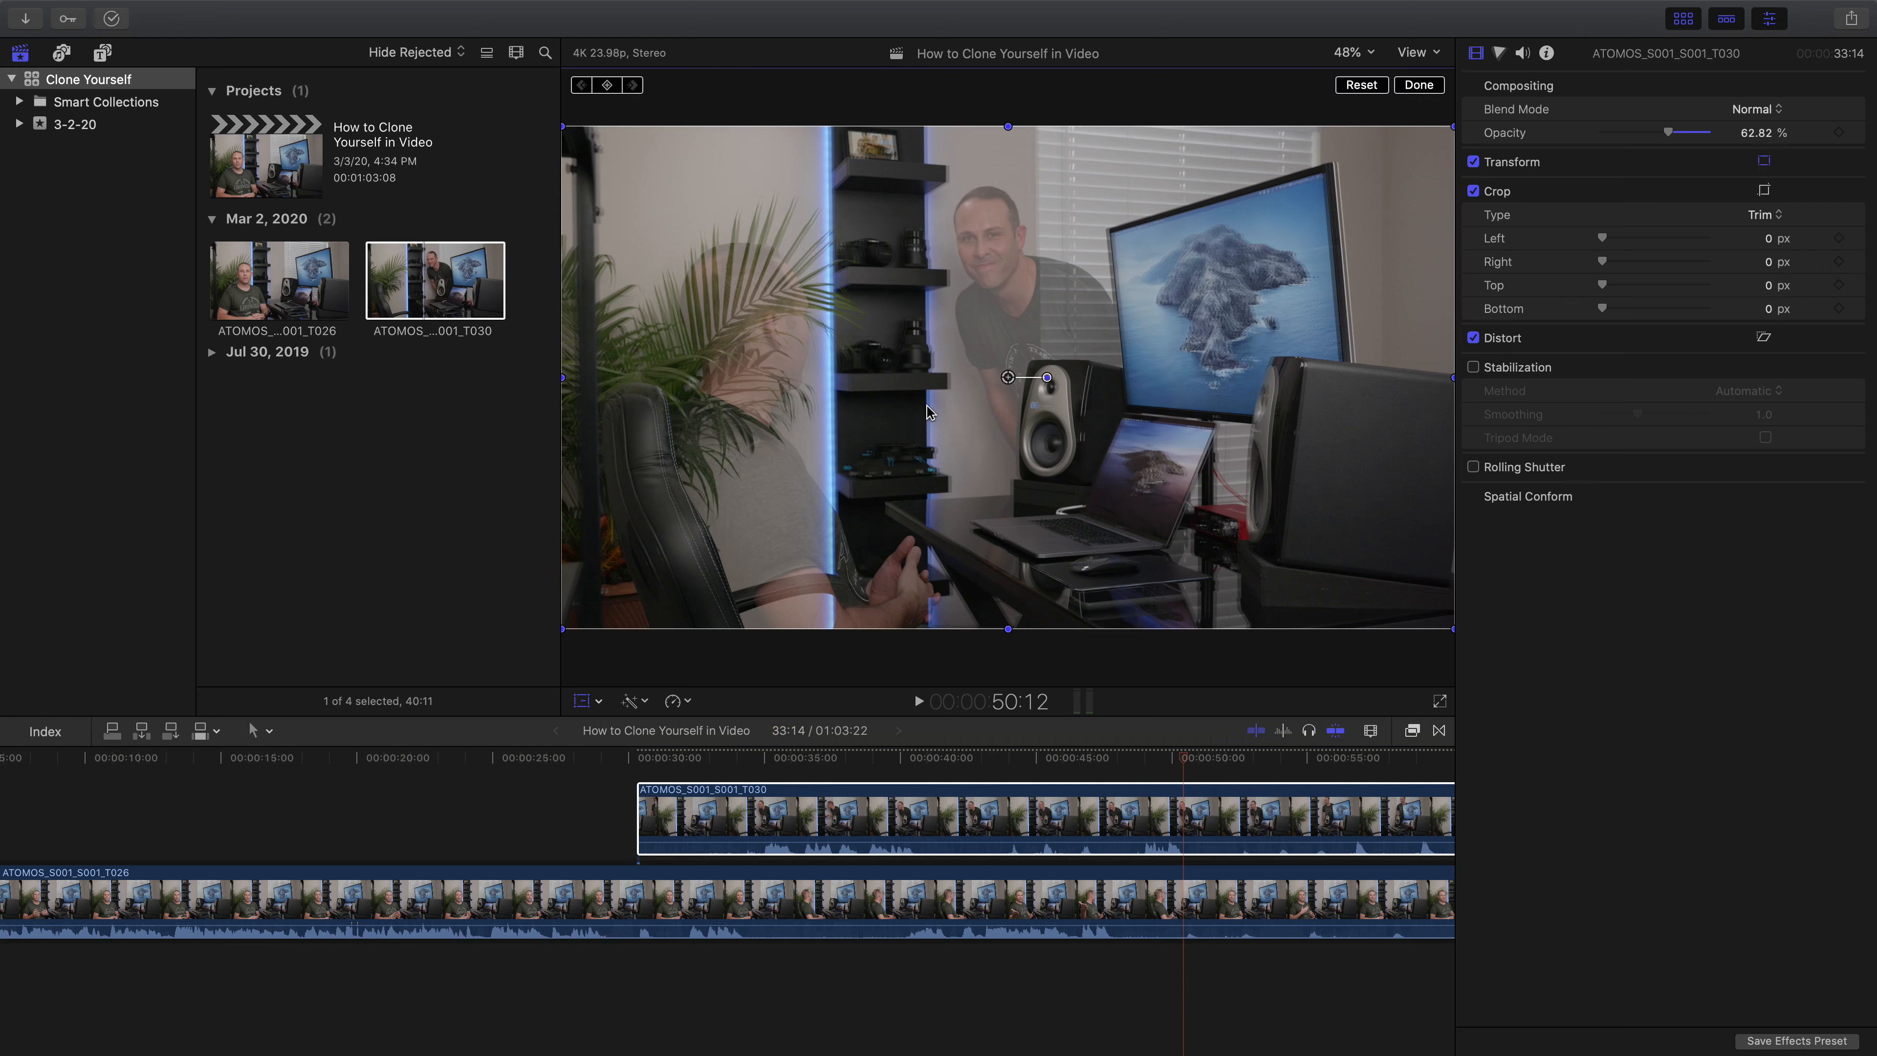
{"action": "left_click_drag", "start_coordinate": [931, 396], "coordinate": [934, 388]}
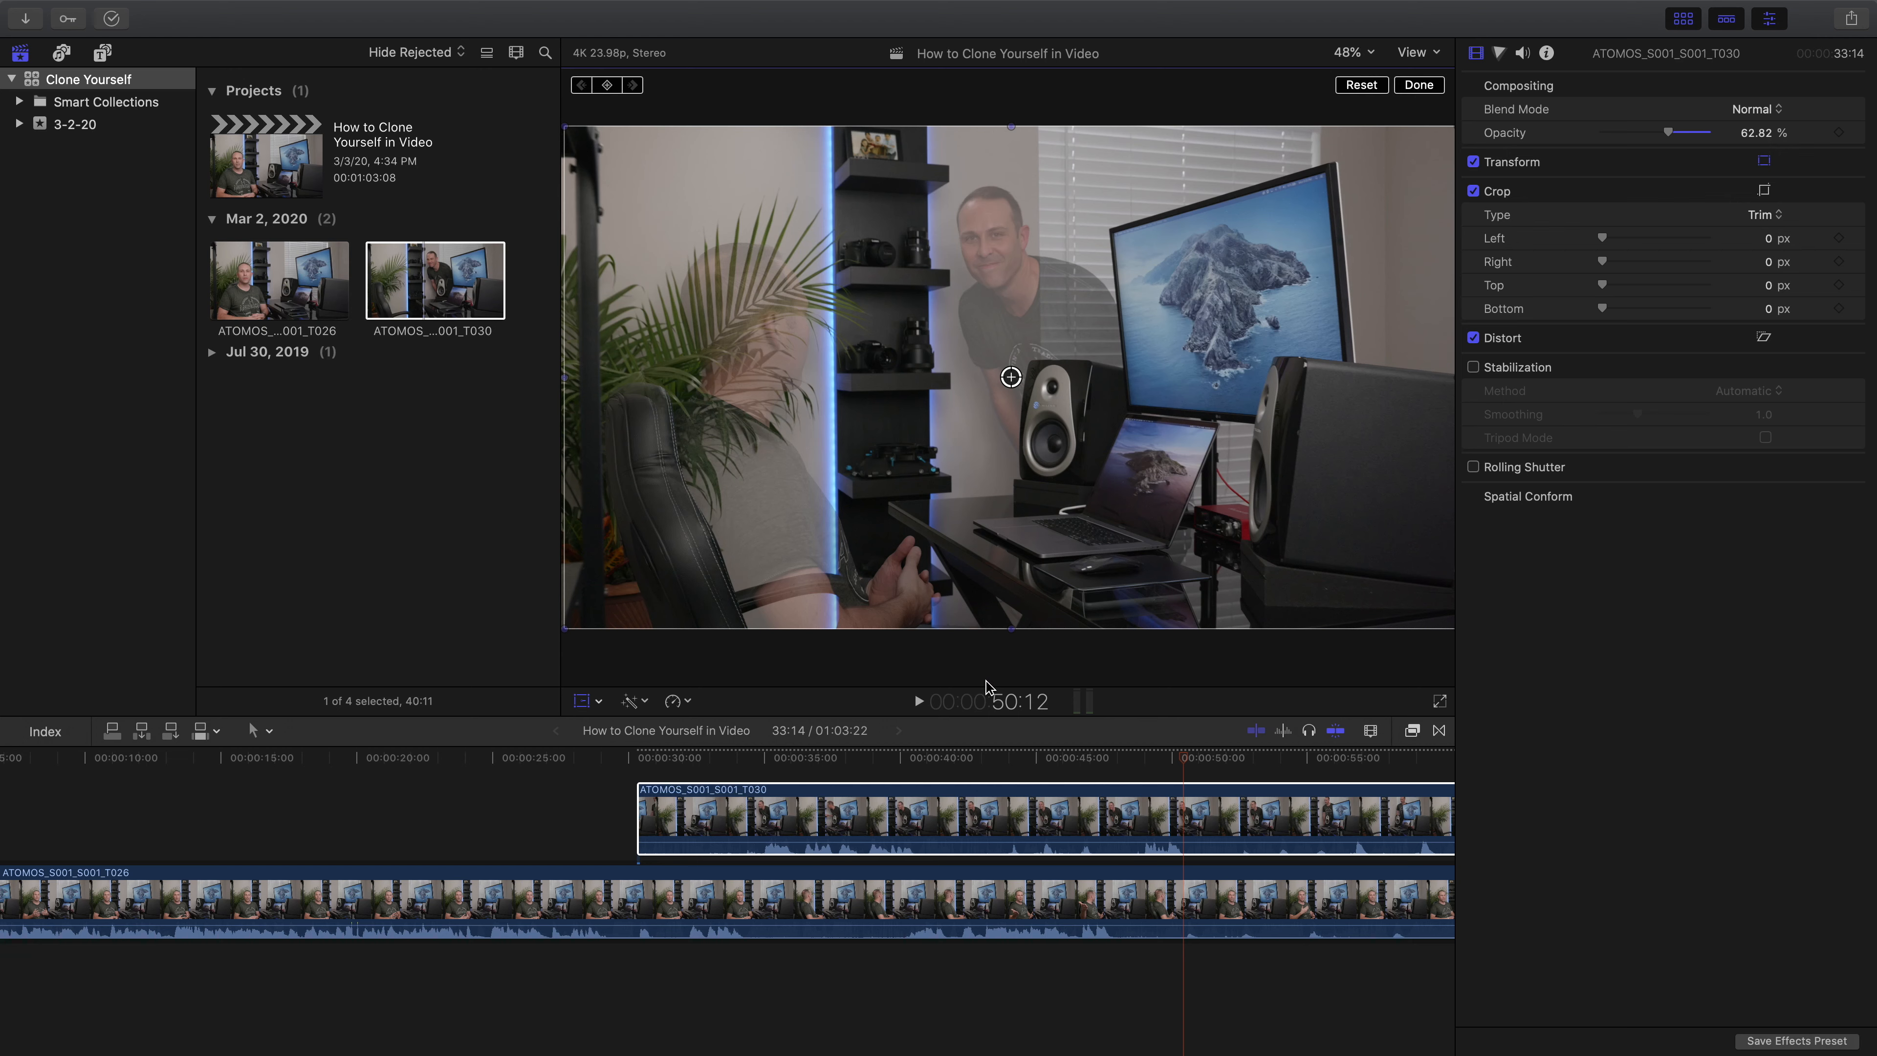
{"action": "left_click", "coordinate": [582, 701]}
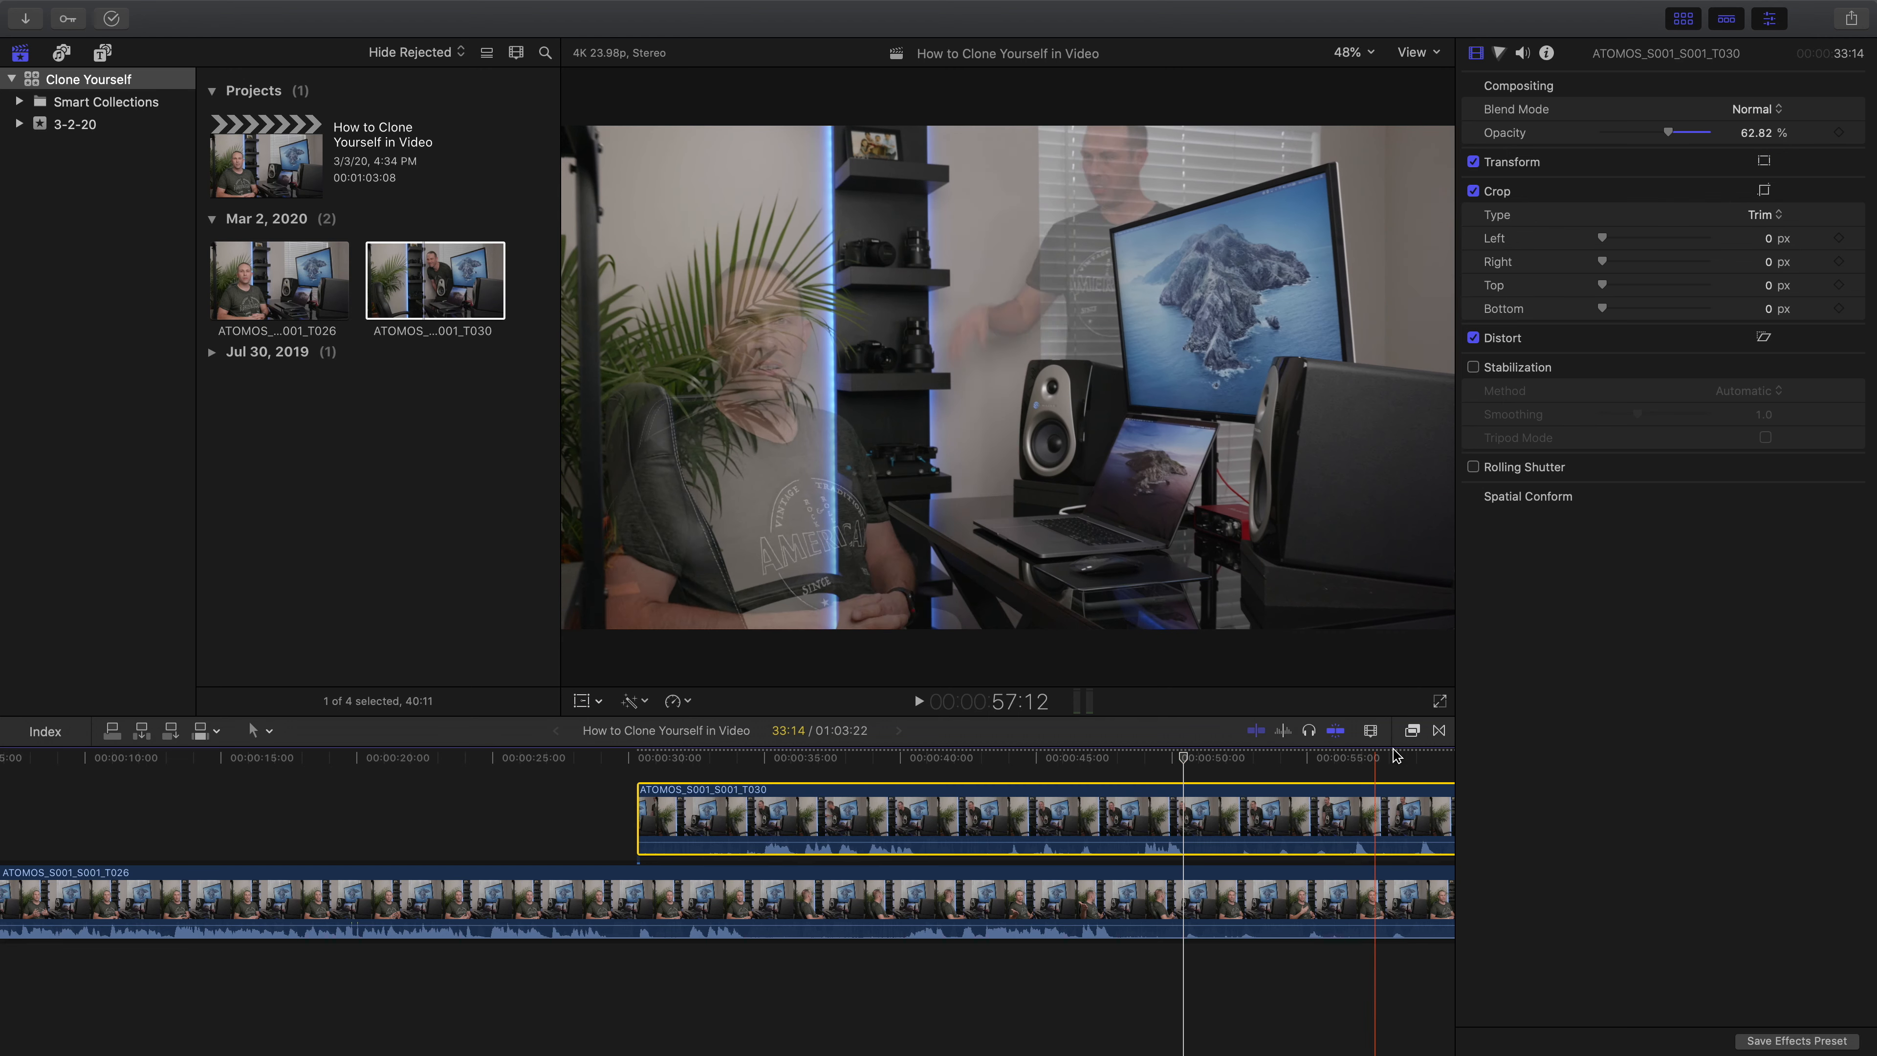
Step: Apply the Draw Mask effect to the T030 clip
{"action": "left_click", "coordinate": [1413, 731]}
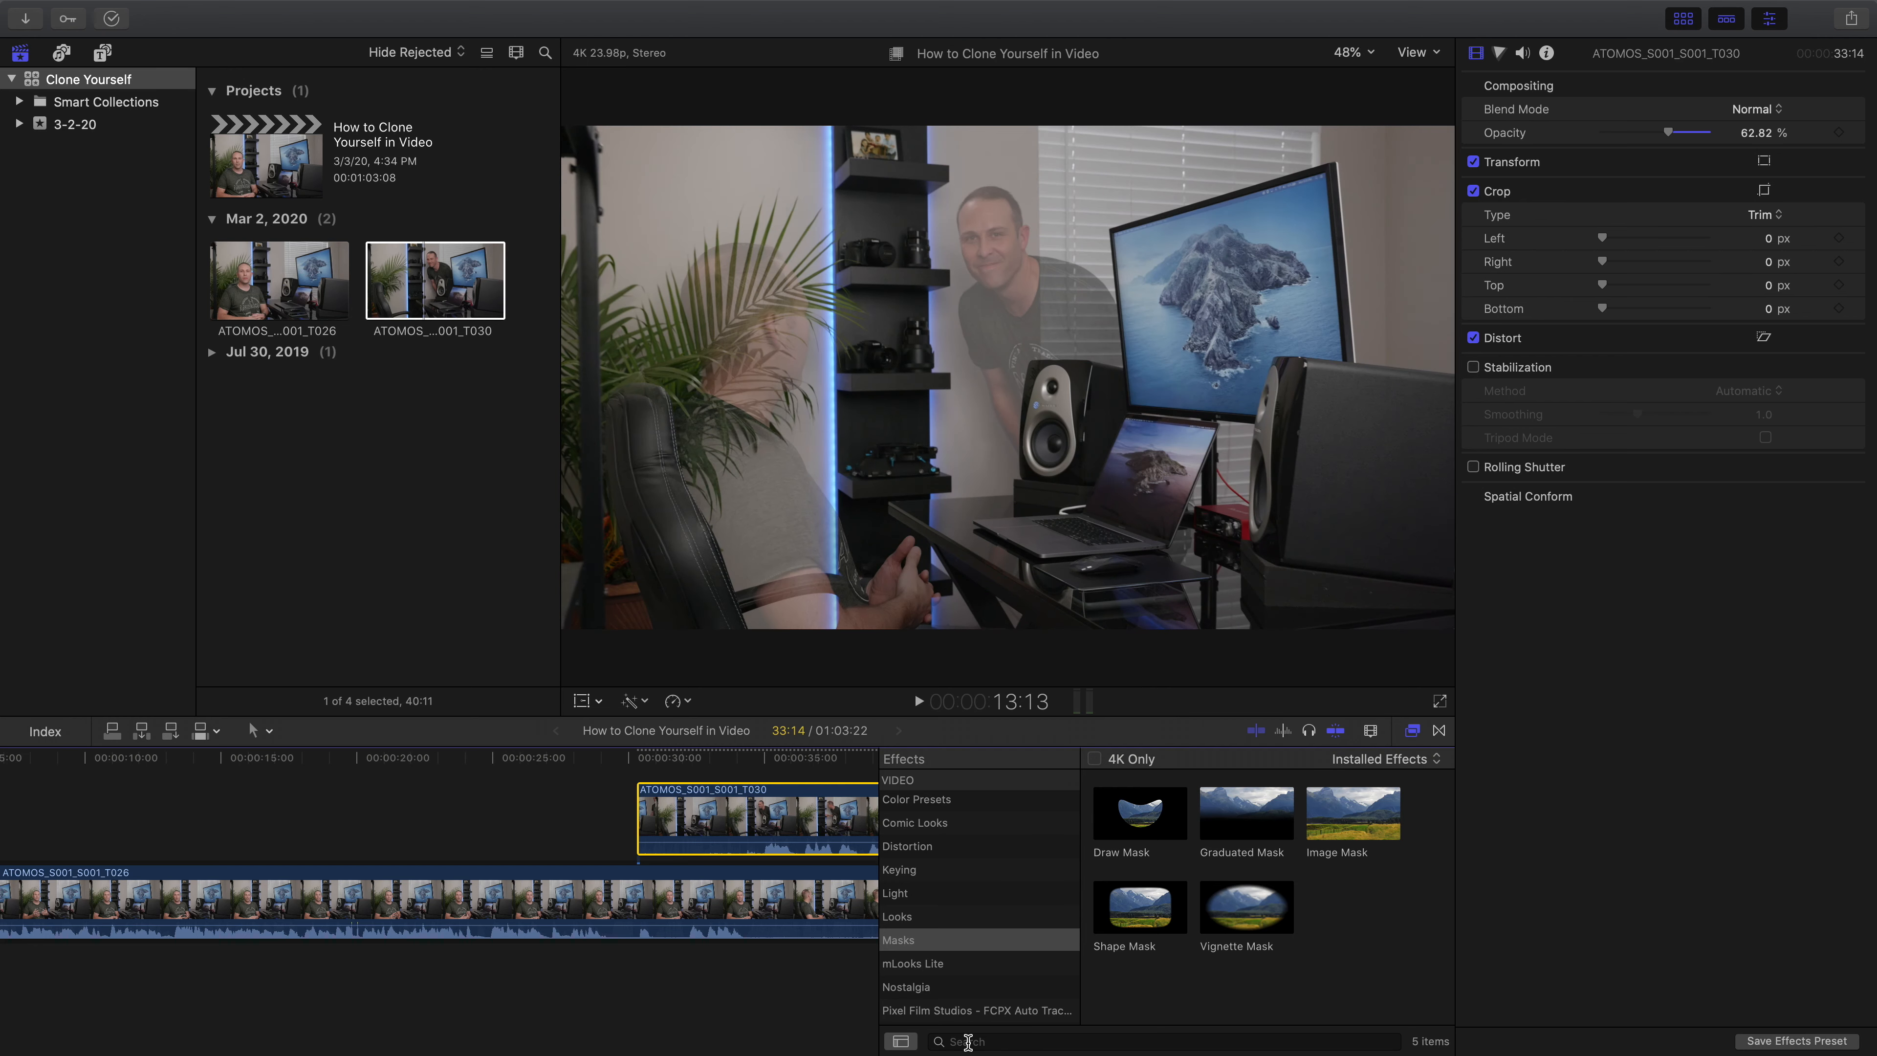
{"action": "double_click", "coordinate": [1141, 814]}
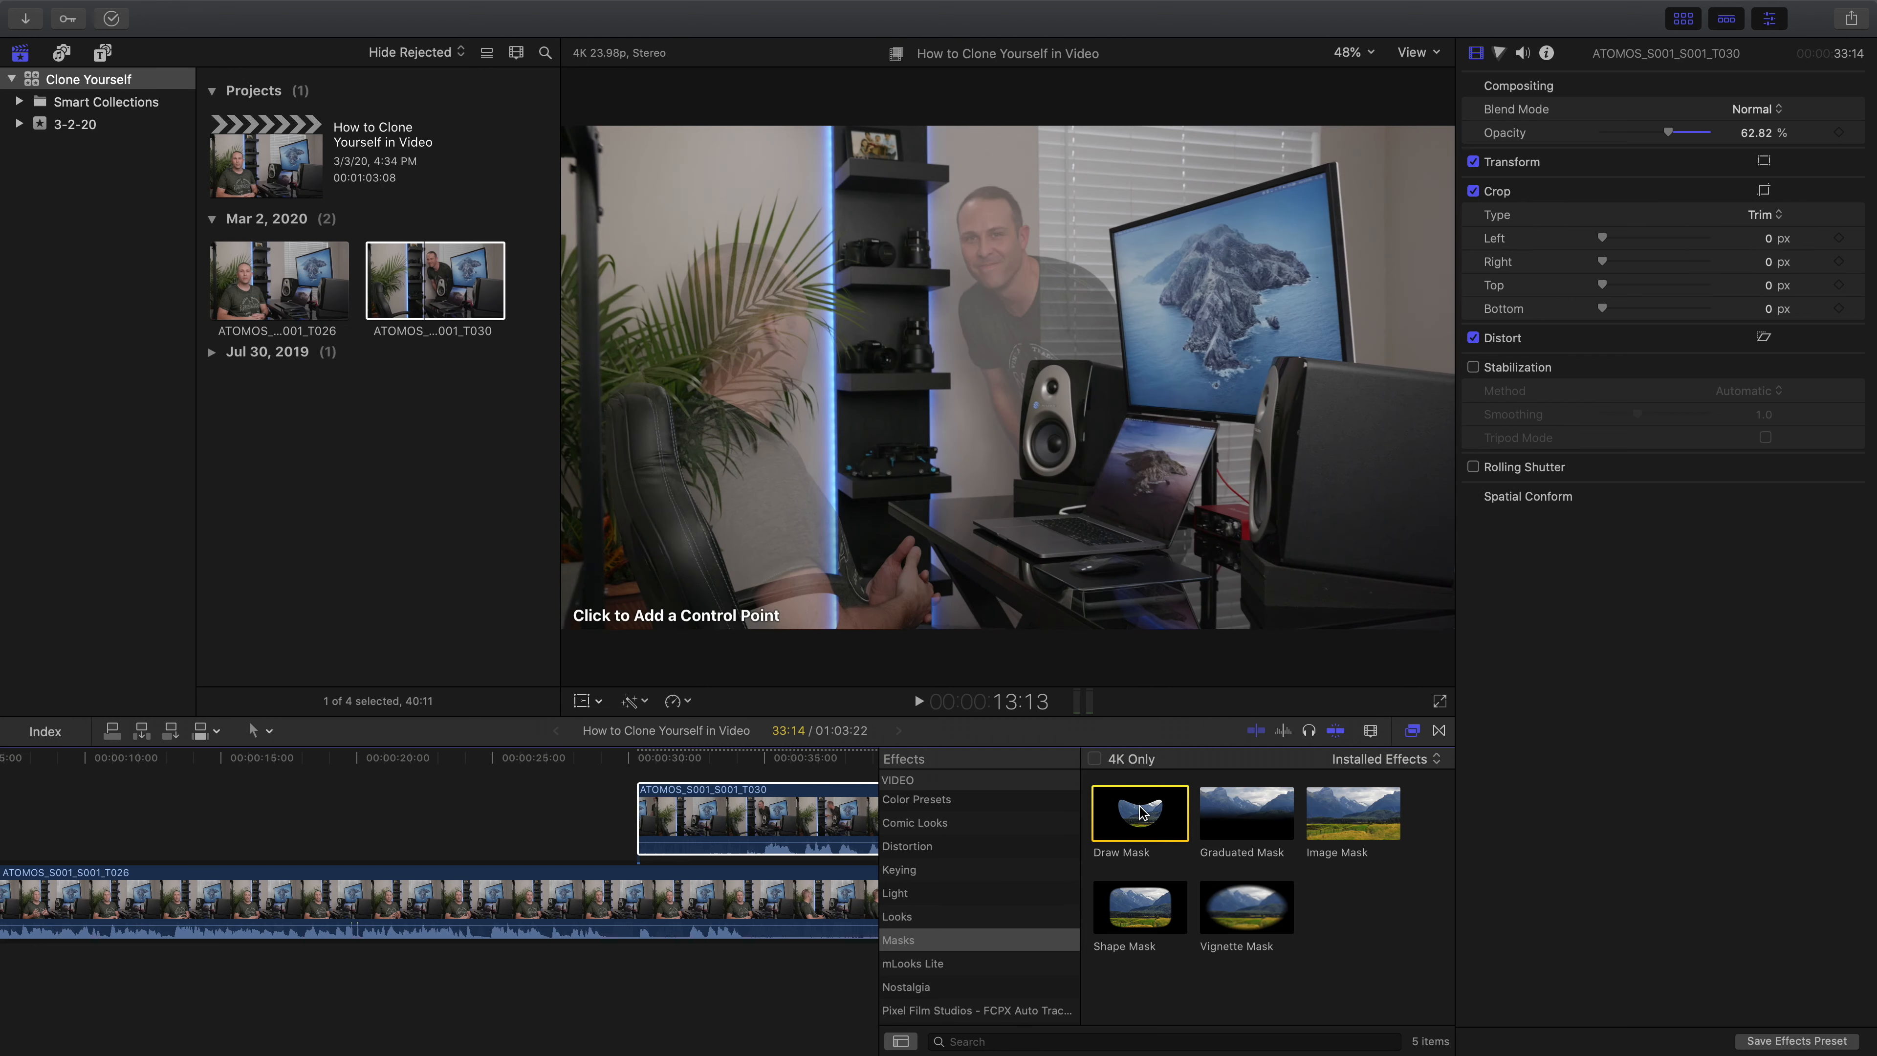
{"action": "left_click", "coordinate": [1420, 734]}
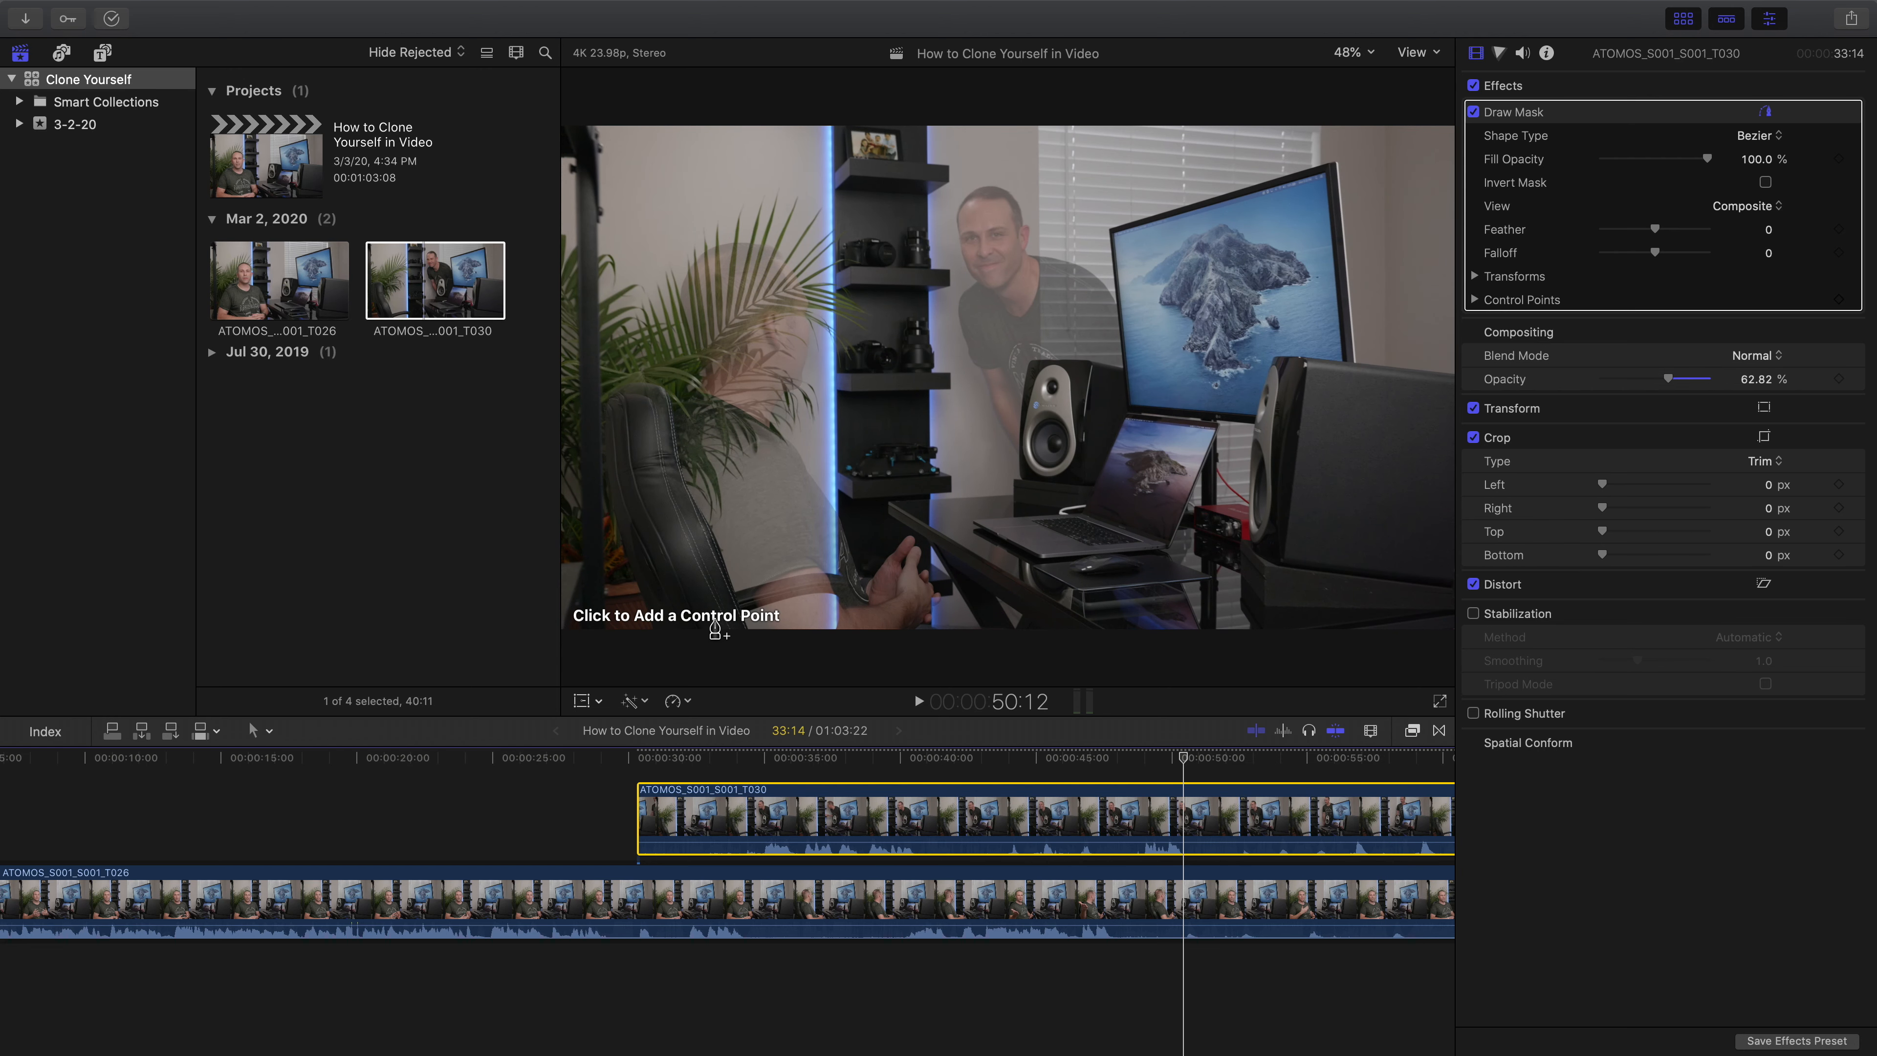
Step: At 46:01, place mask points from above the frame down along the shelves and across the desk's back edge to the laptop
{"action": "scroll", "coordinate": [1085, 788], "scroll_direction": "right", "scroll_amount": 3}
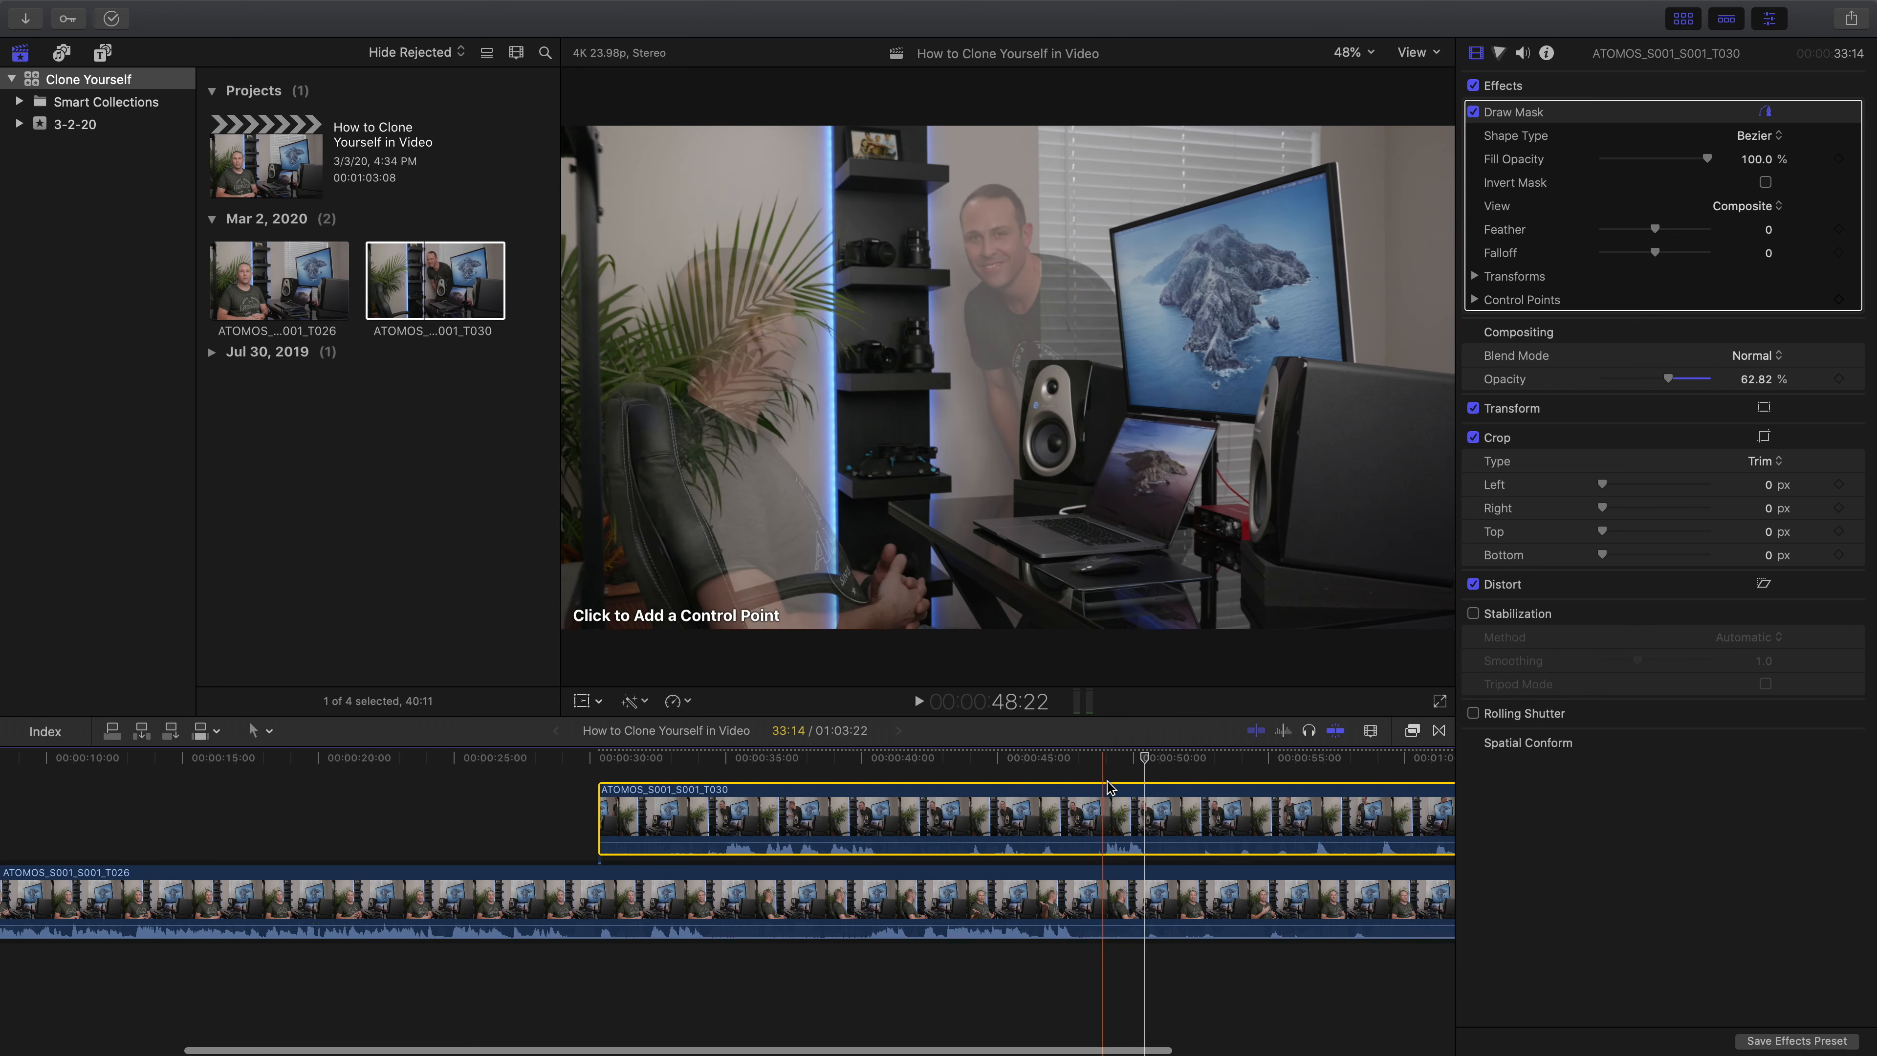
{"action": "scroll", "coordinate": [1085, 788], "scroll_direction": "right", "scroll_amount": 1}
{"action": "left_click_drag", "start_coordinate": [1063, 760], "coordinate": [941, 757]}
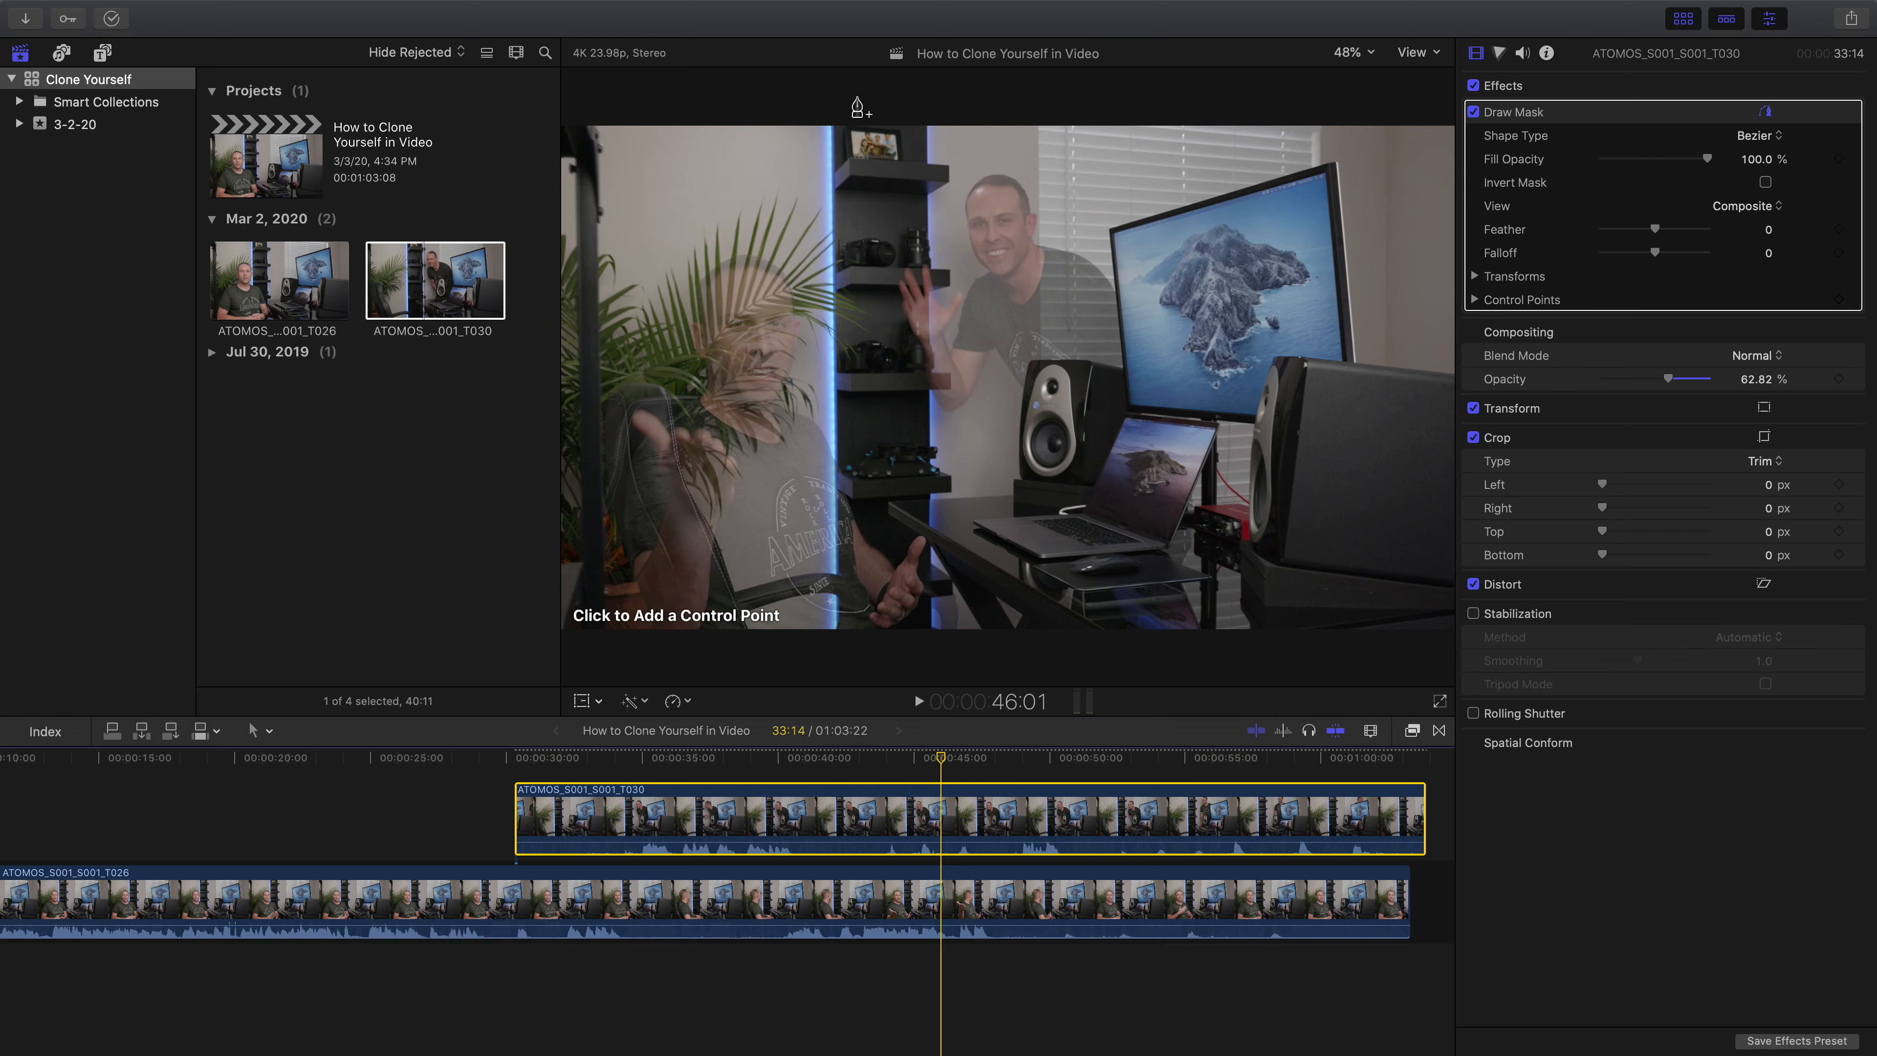
{"action": "left_click", "coordinate": [839, 101]}
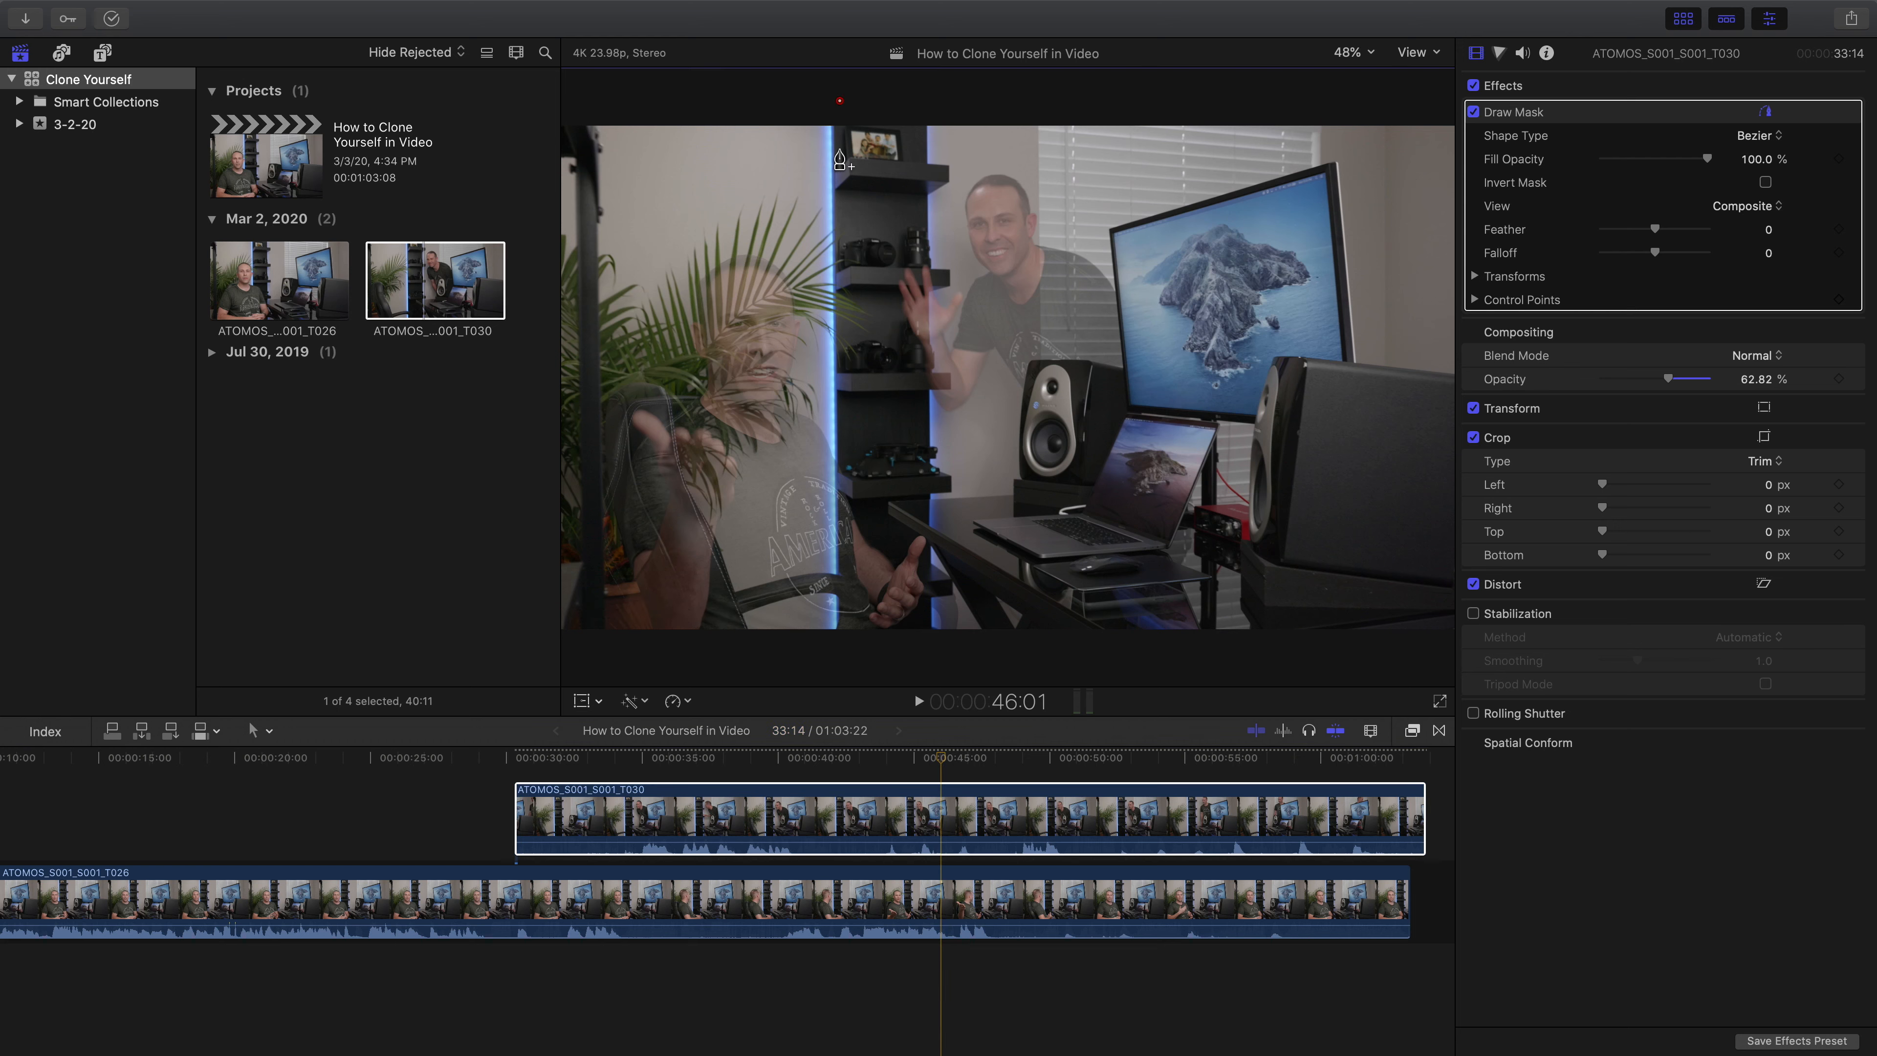
{"action": "left_click", "coordinate": [838, 169]}
{"action": "left_click", "coordinate": [838, 190]}
{"action": "left_click", "coordinate": [838, 272]}
{"action": "left_click", "coordinate": [894, 371]}
{"action": "left_click_drag", "start_coordinate": [895, 373], "coordinate": [890, 371]}
{"action": "left_click", "coordinate": [912, 392]}
{"action": "left_click", "coordinate": [915, 477]}
{"action": "left_click", "coordinate": [918, 502]}
{"action": "left_click", "coordinate": [1006, 497]}
{"action": "left_click", "coordinate": [1076, 510]}
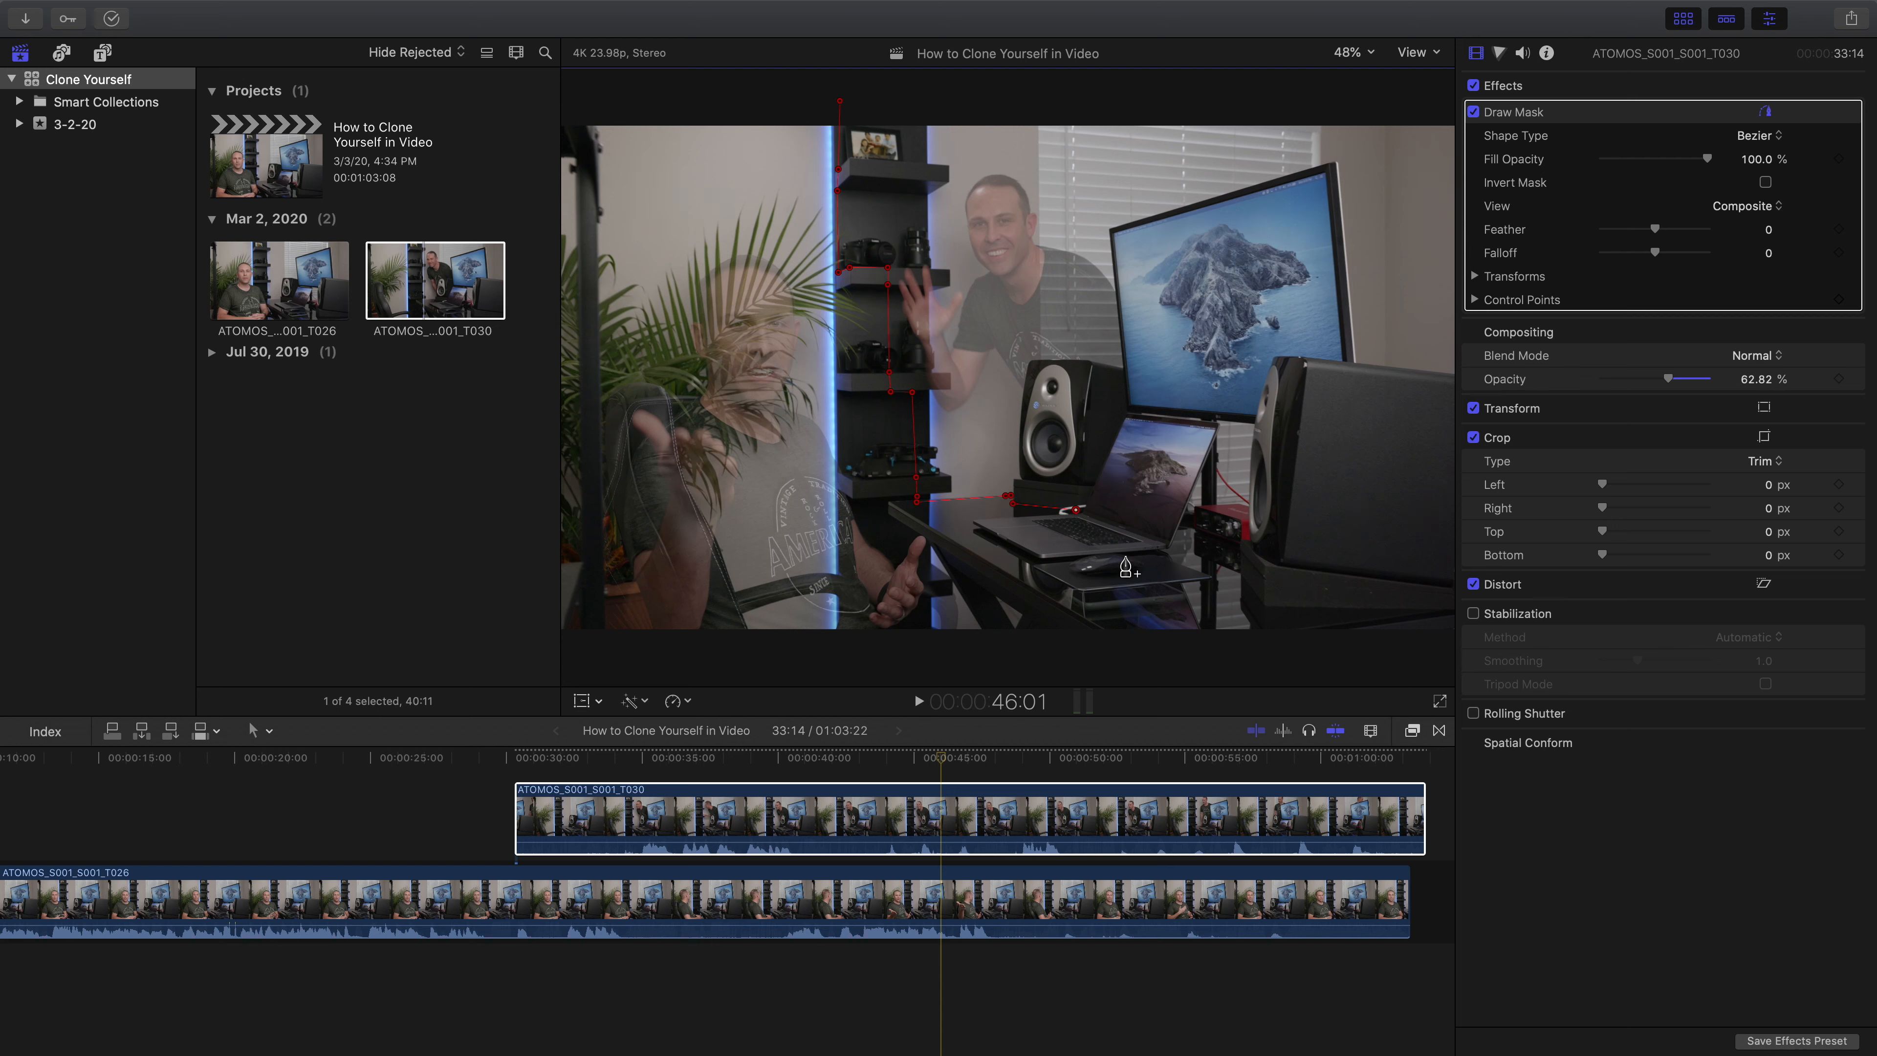